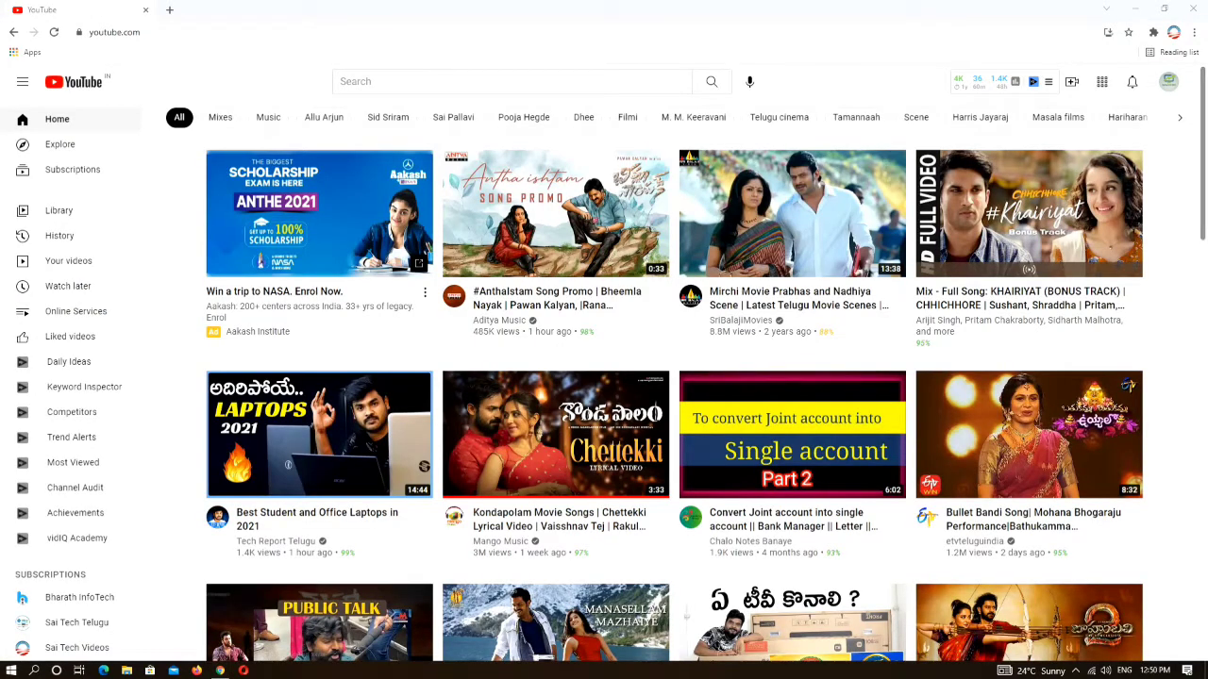
- Open YouTube Studio for the channel from the profile avatar's account menu
click(1167, 82)
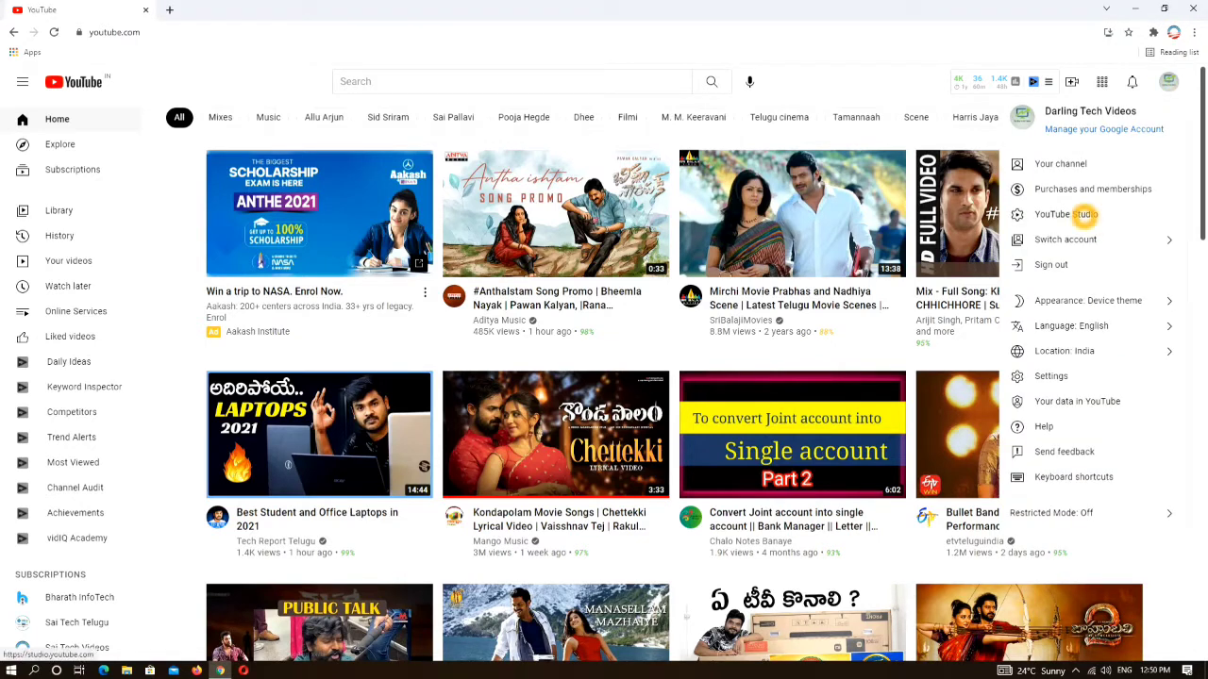
click(1085, 214)
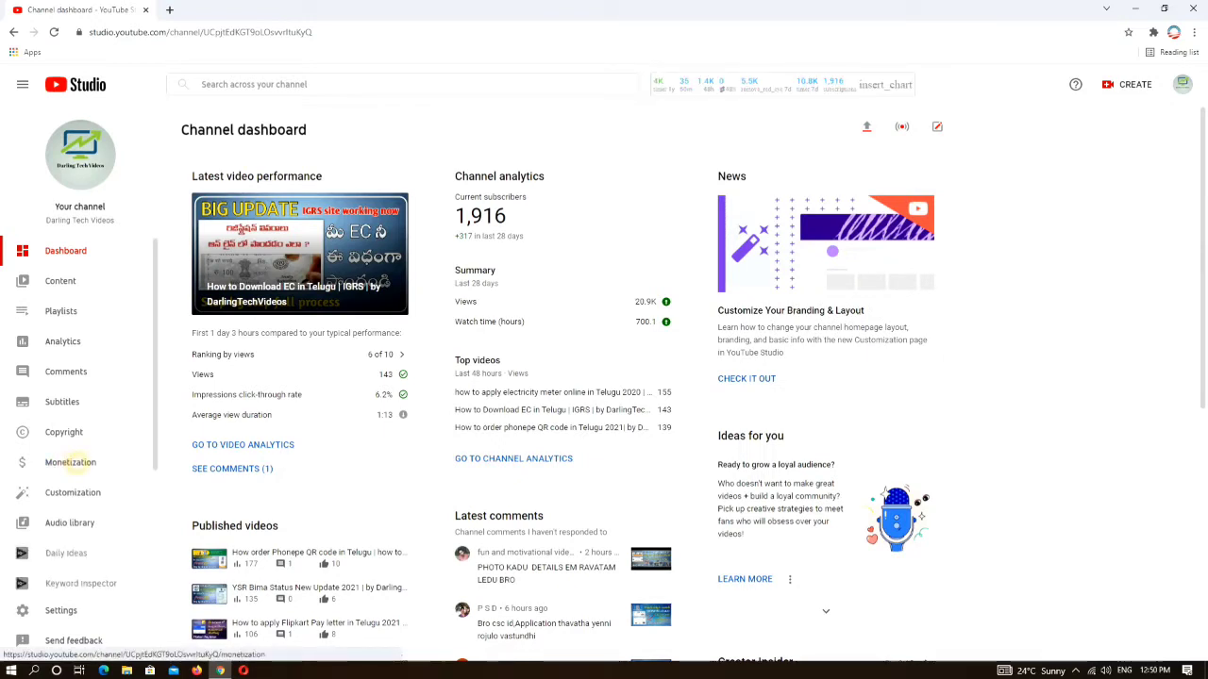
- Go to the Monetization page and apply to the YouTube Partner Program
click(70, 463)
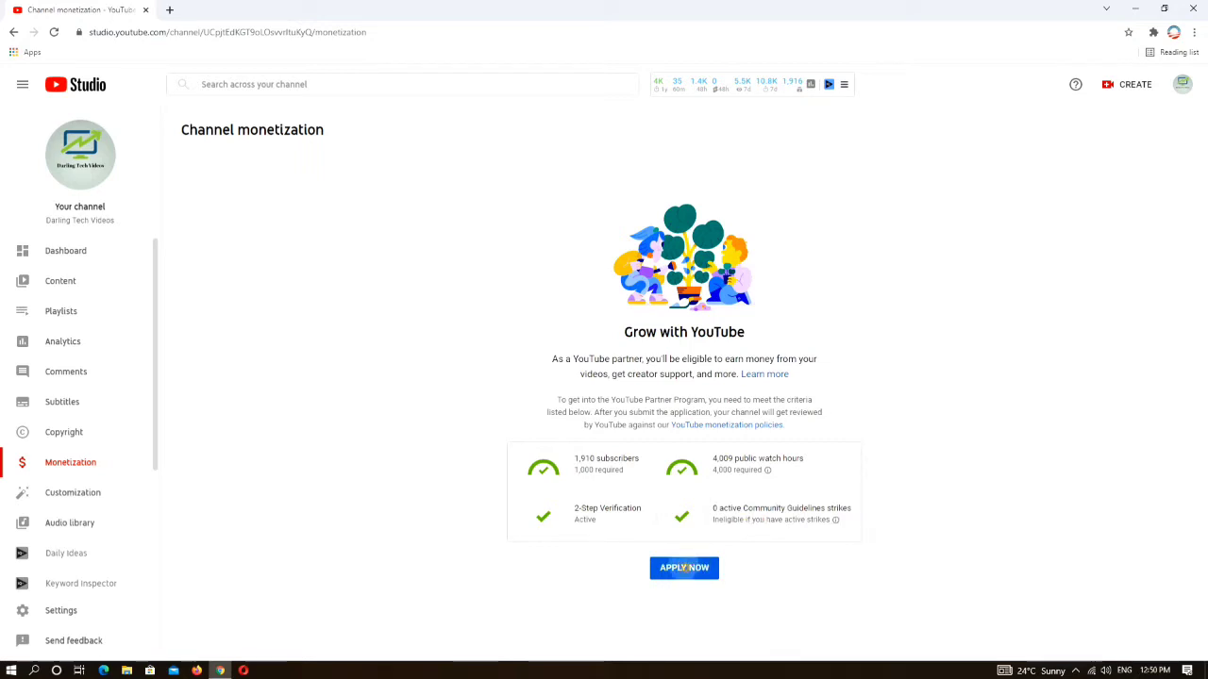
click(684, 567)
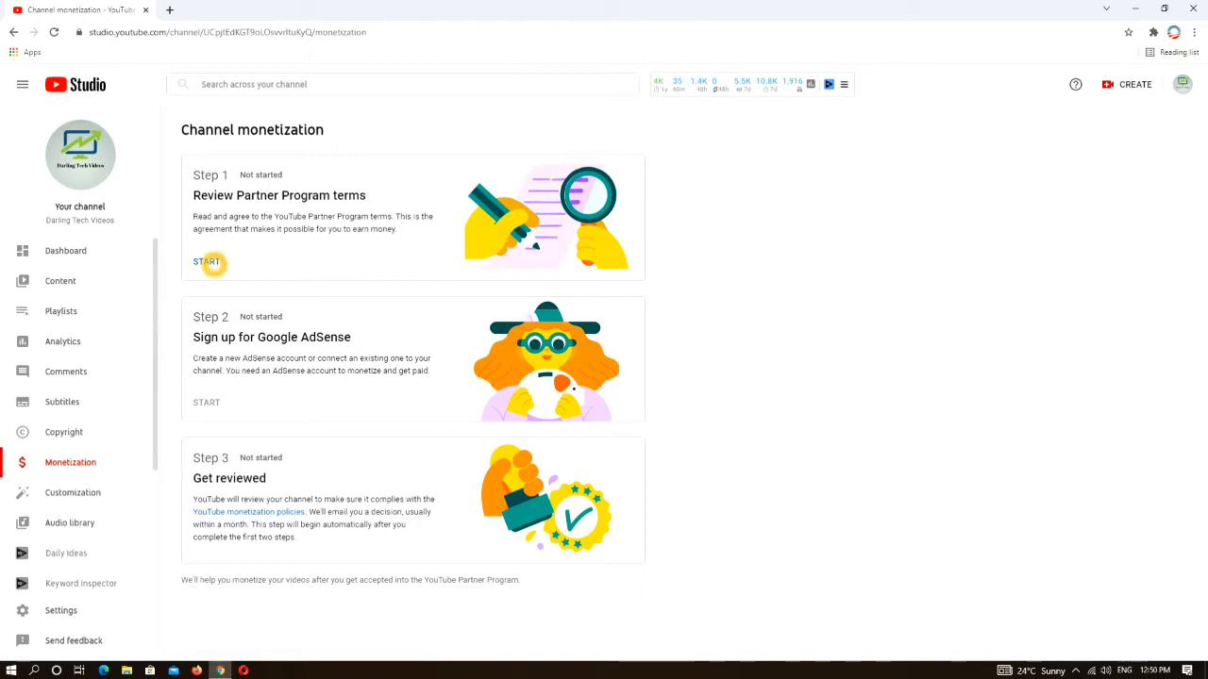
- Review and accept the YouTube Partner Program terms under Step 1
click(207, 262)
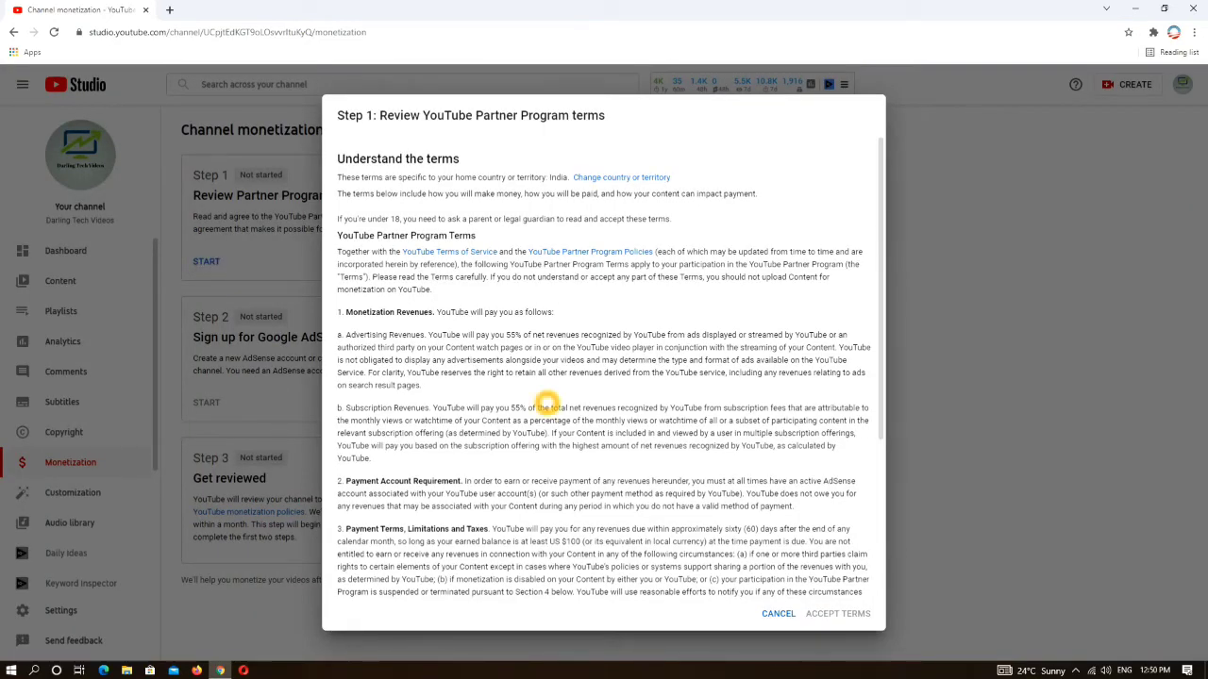
scroll(547, 404, down, 3)
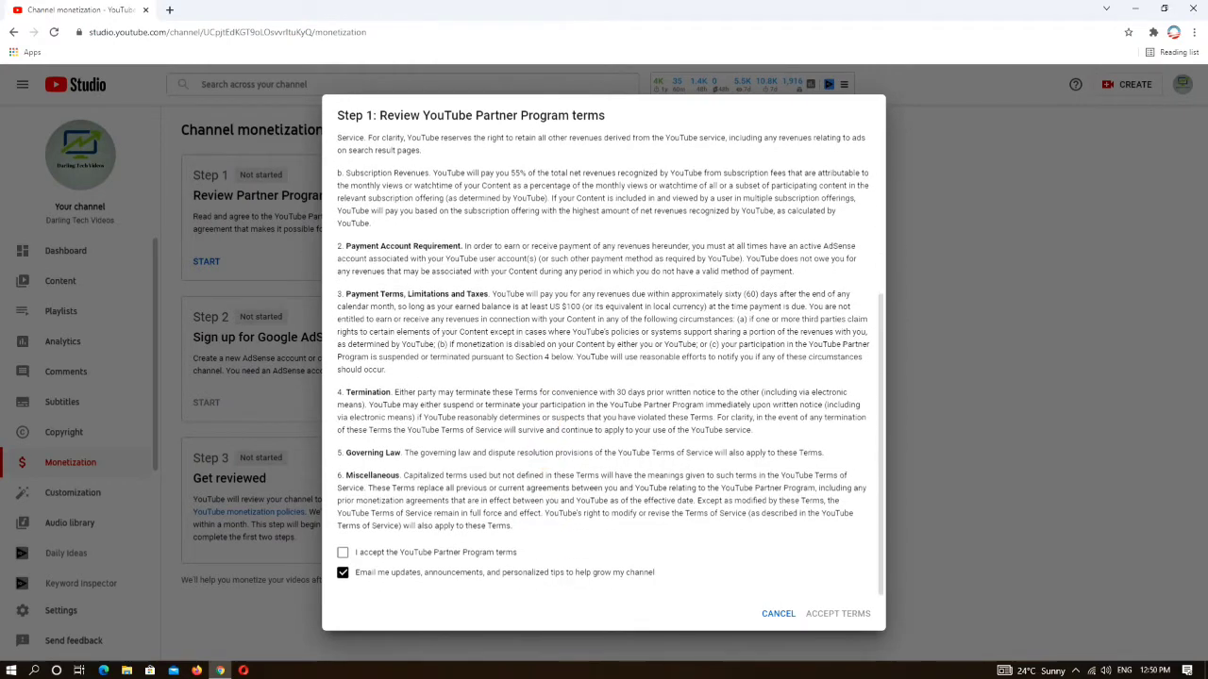
click(344, 553)
click(836, 614)
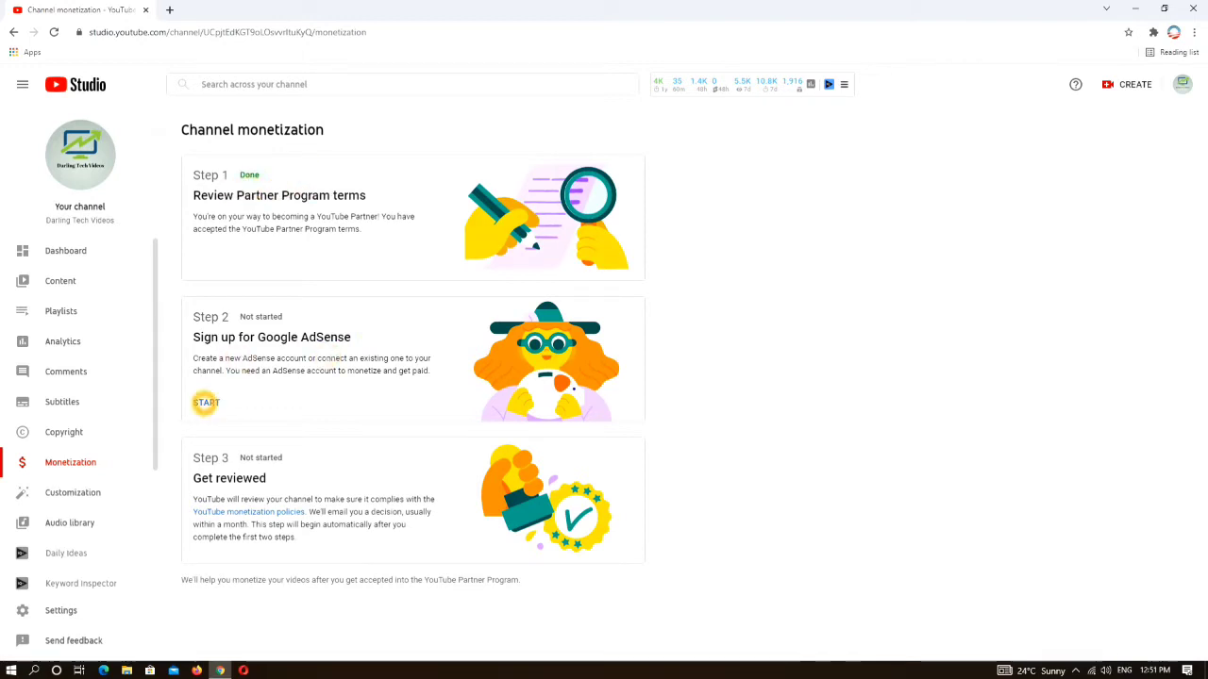
- Begin Step 2 AdSense sign-up, stating no existing AdSense account, and continue to AdSense
click(205, 402)
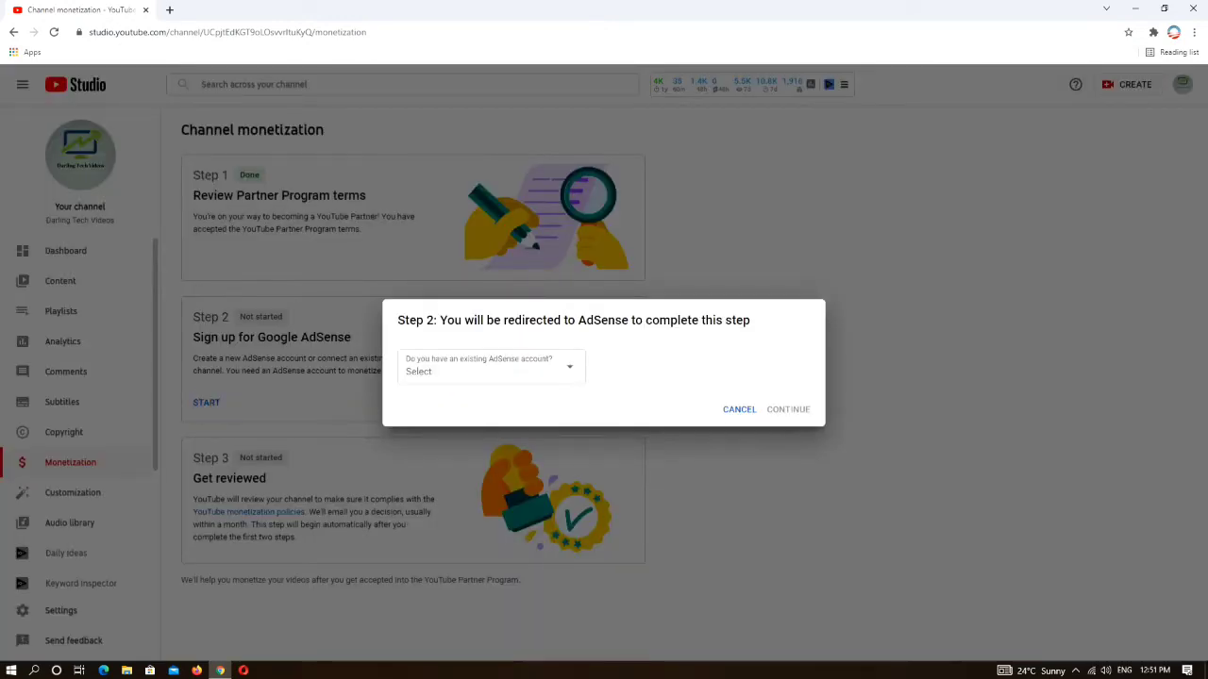
click(566, 370)
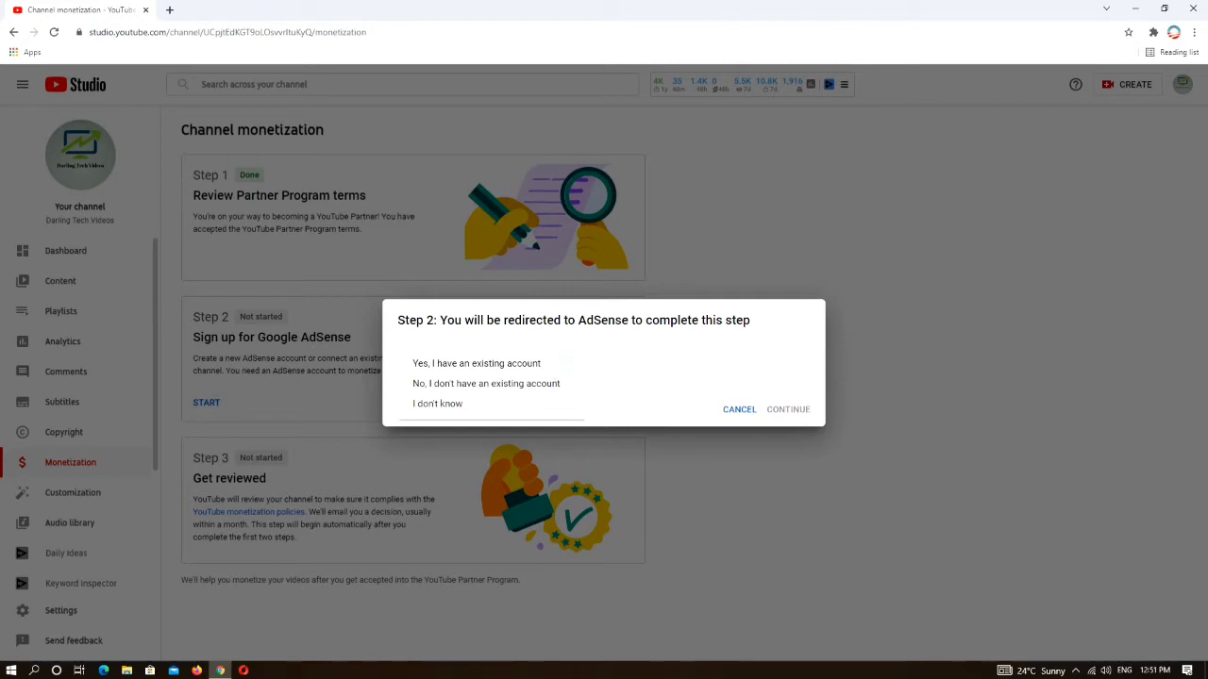
click(496, 384)
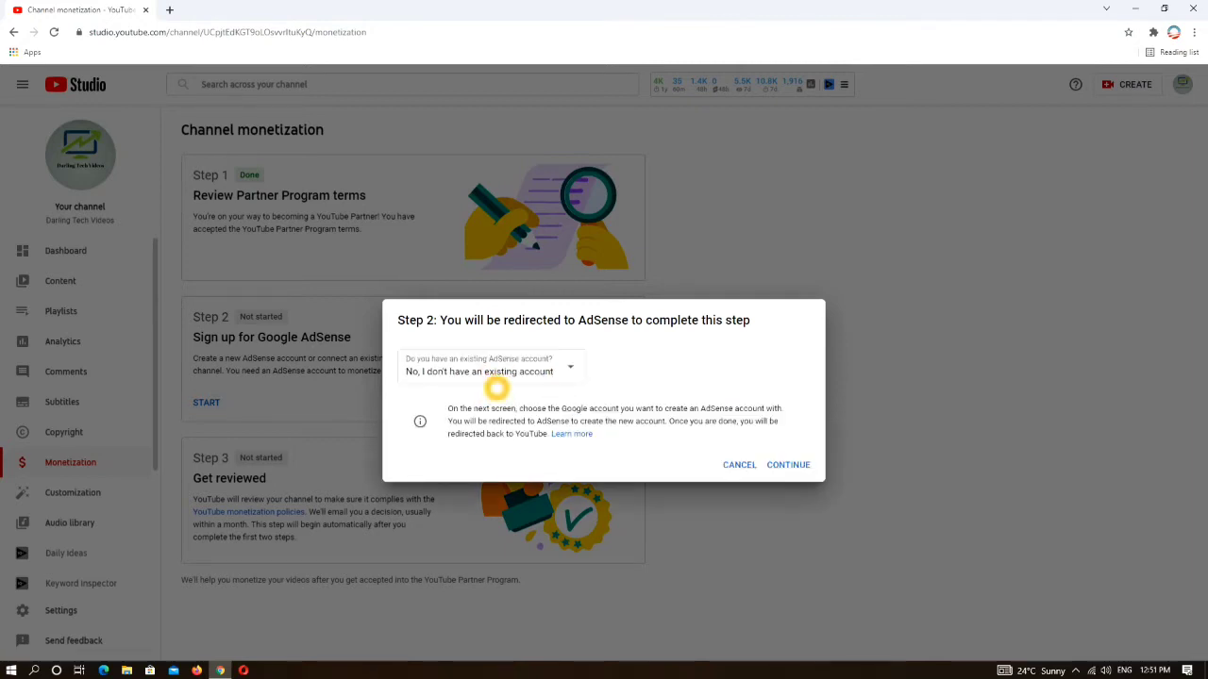
click(786, 467)
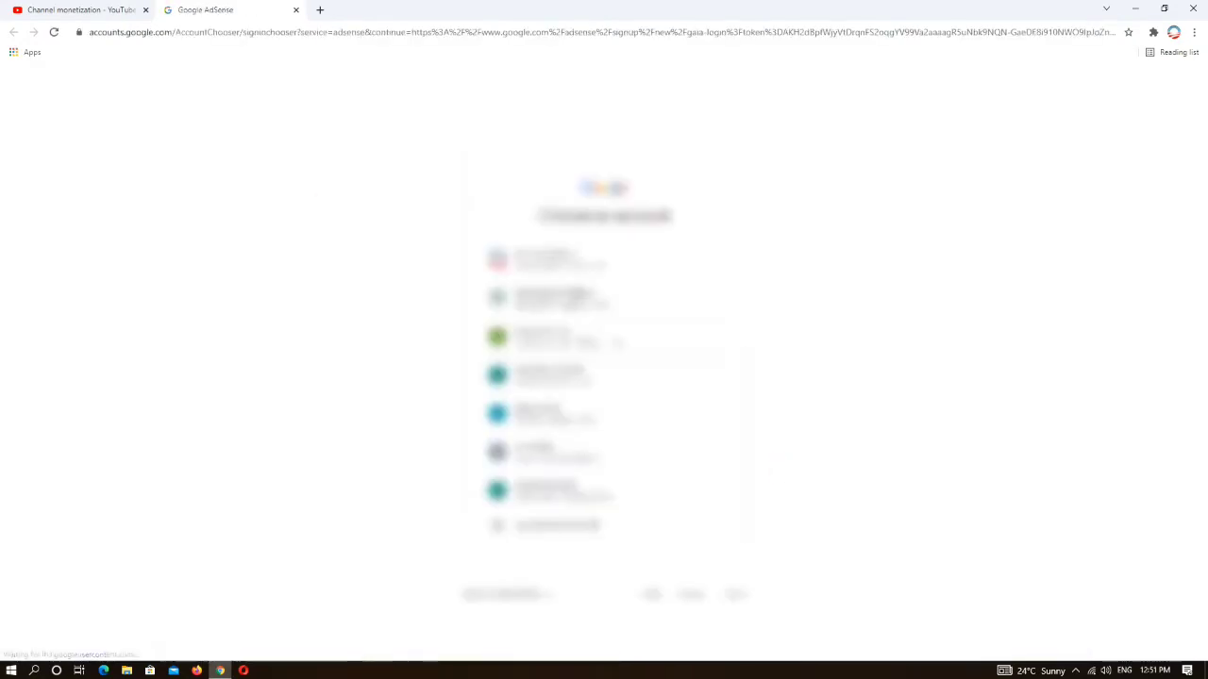
- Choose the Google account for AdSense and opt in to customized help
click(564, 298)
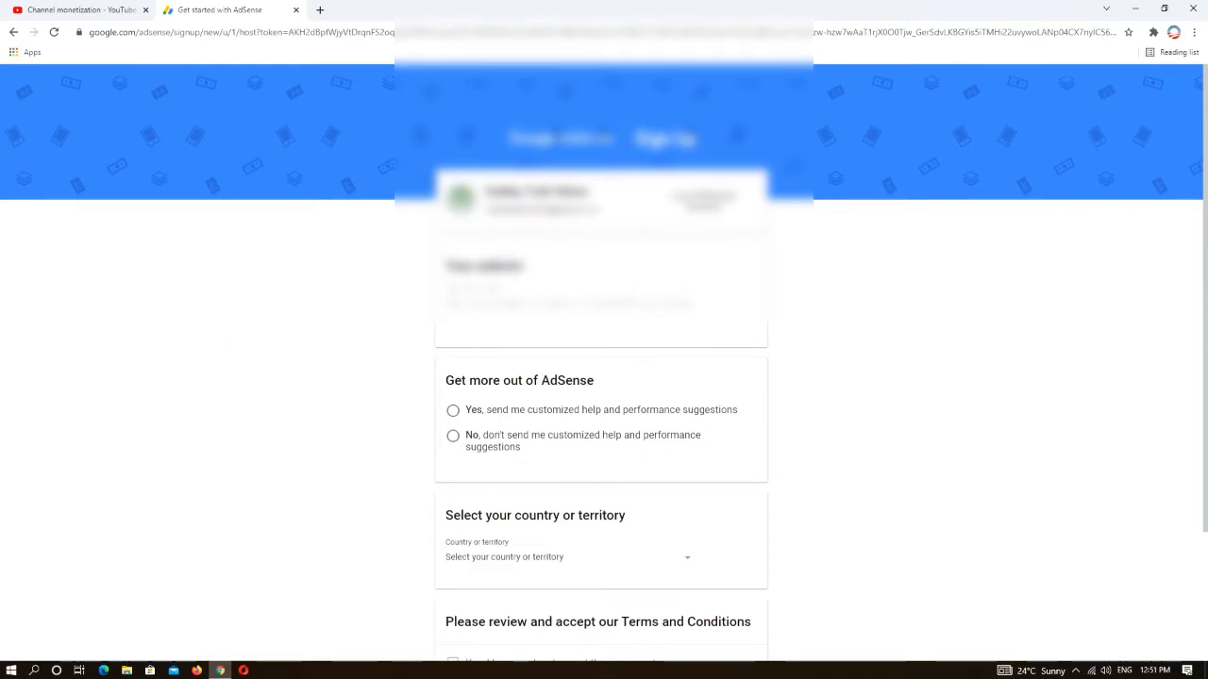
scroll(331, 434, down, 1)
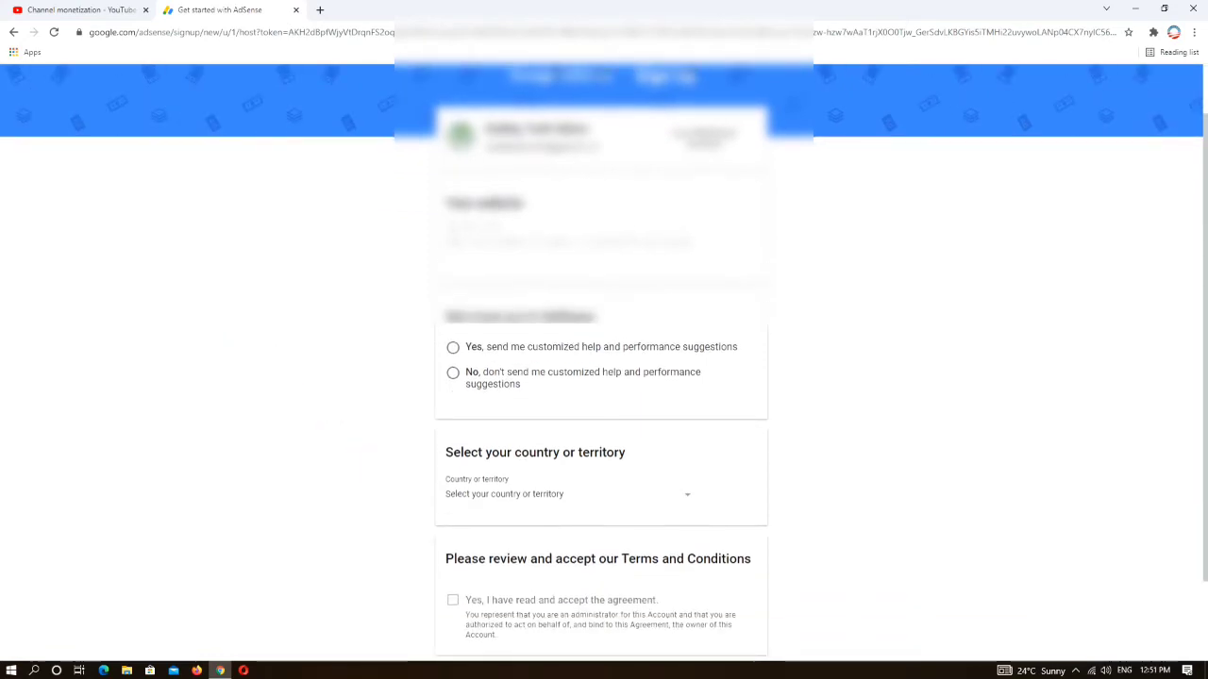
scroll(358, 453, down, 1)
scroll(346, 416, up, 2)
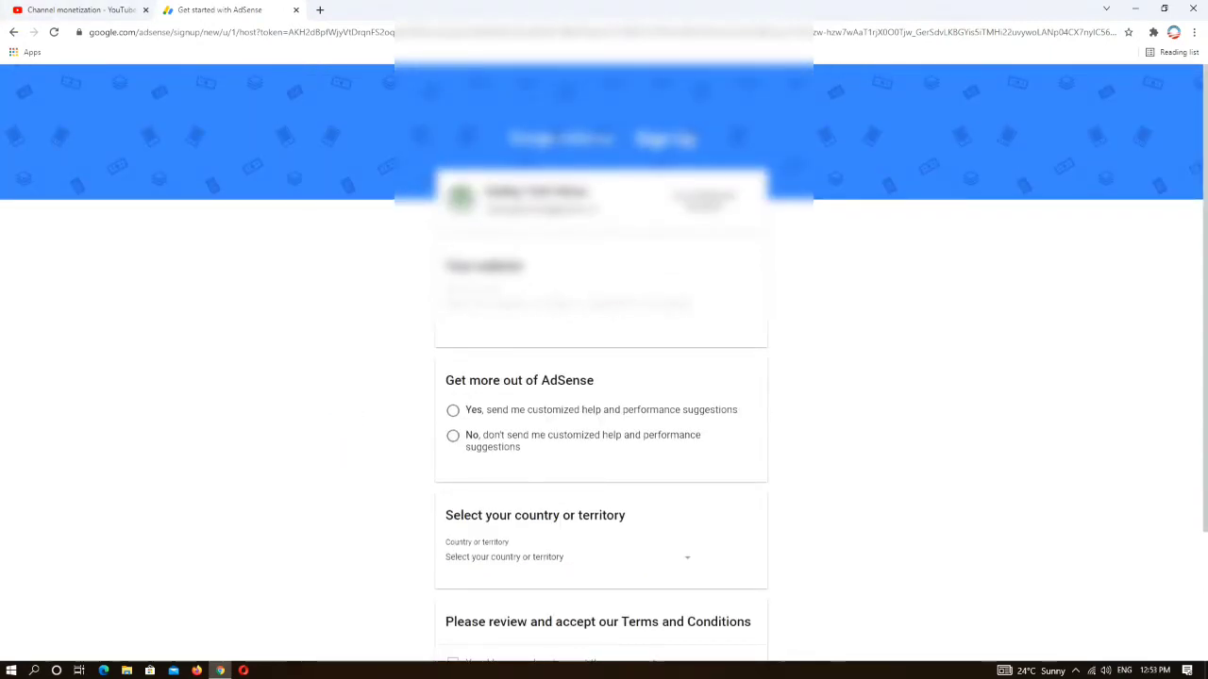
click(453, 411)
- Set the country to India, accept the AdSense agreement, and create the account
scroll(525, 487, down, 3)
click(516, 394)
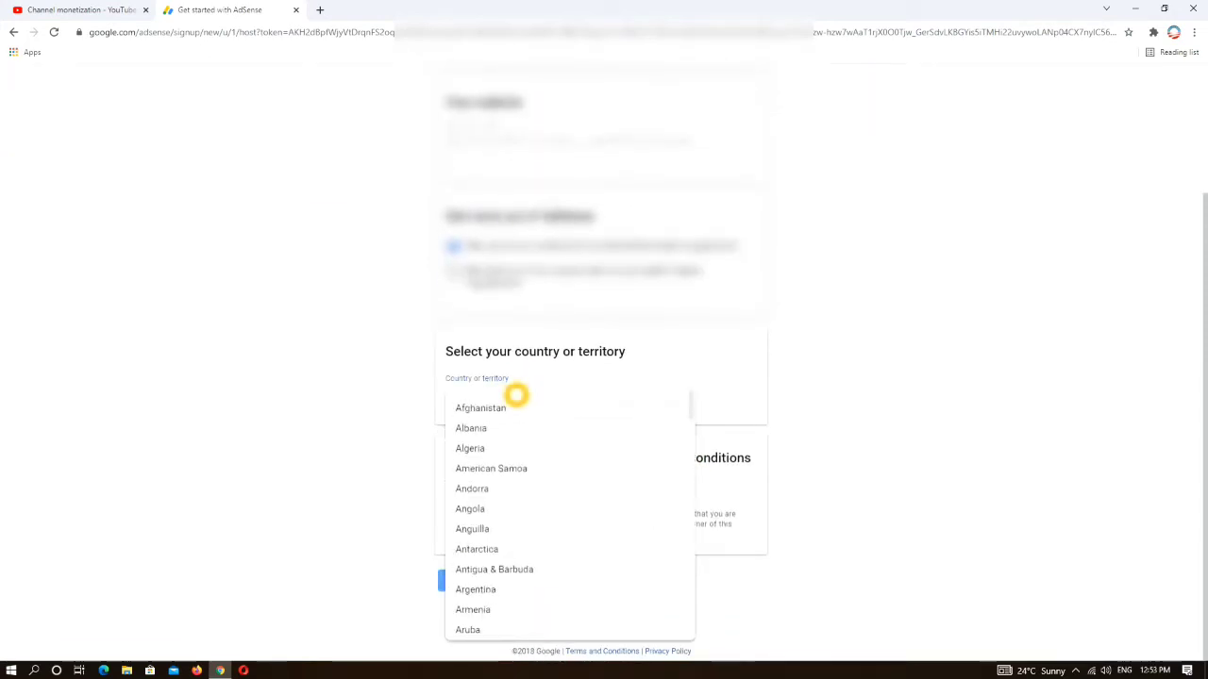
scroll(521, 490, down, 8)
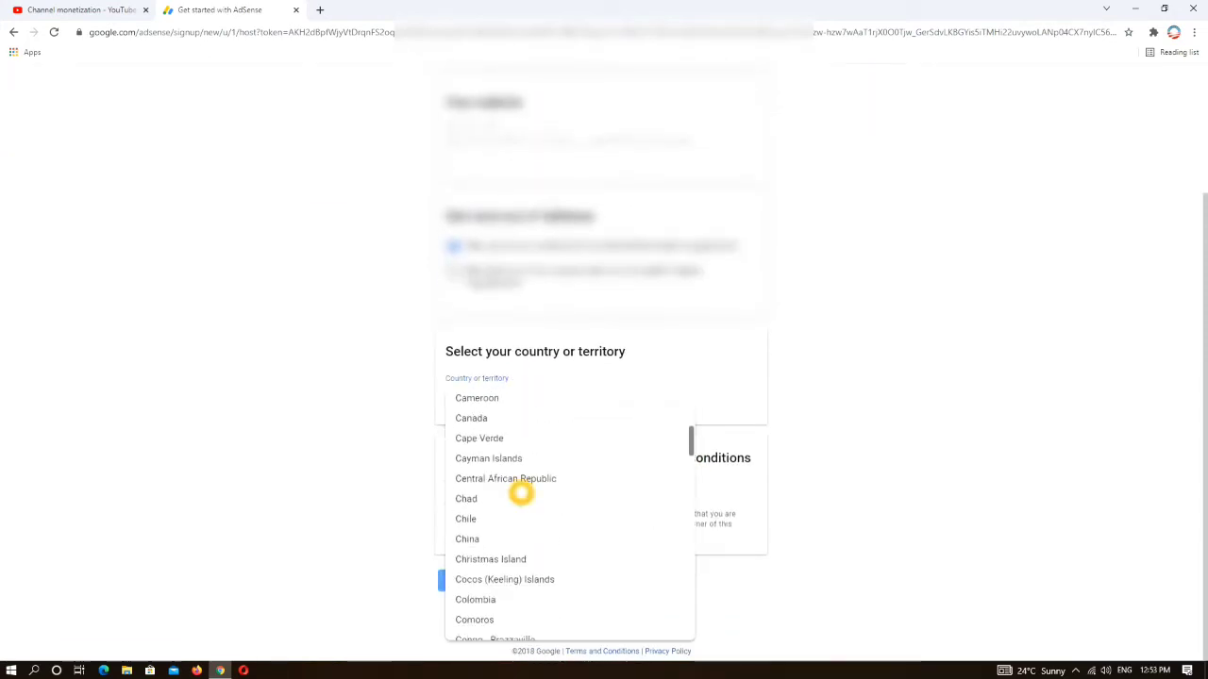
scroll(521, 490, down, 7)
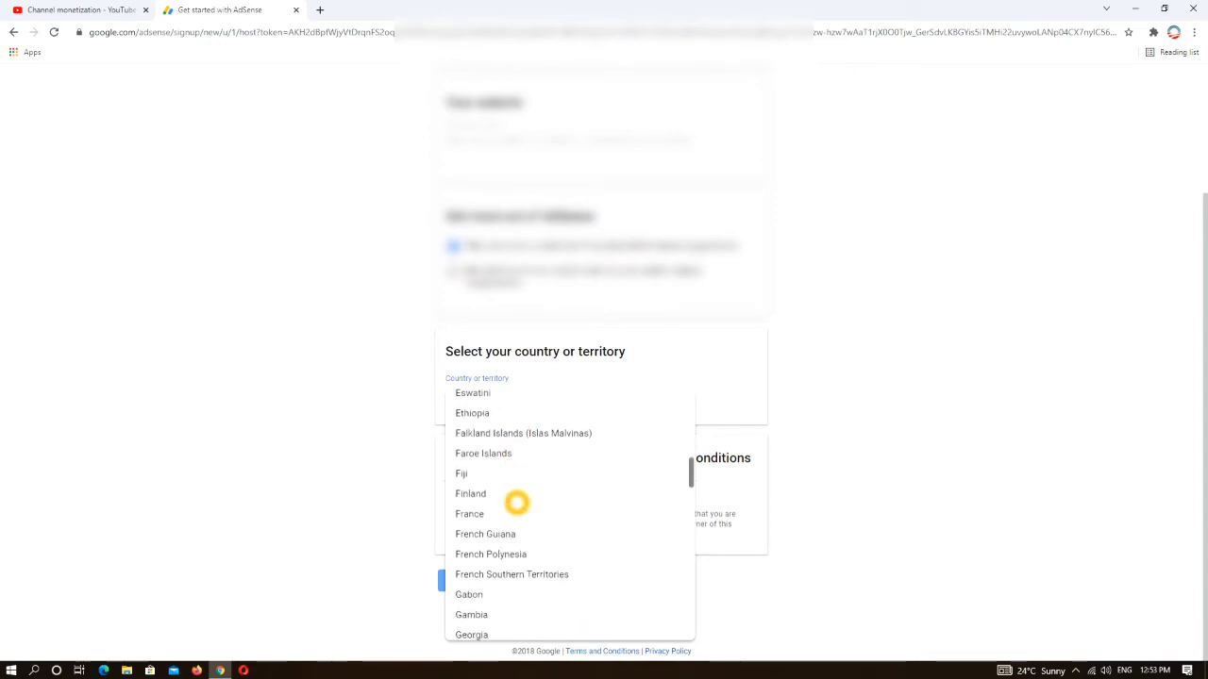
scroll(517, 503, down, 7)
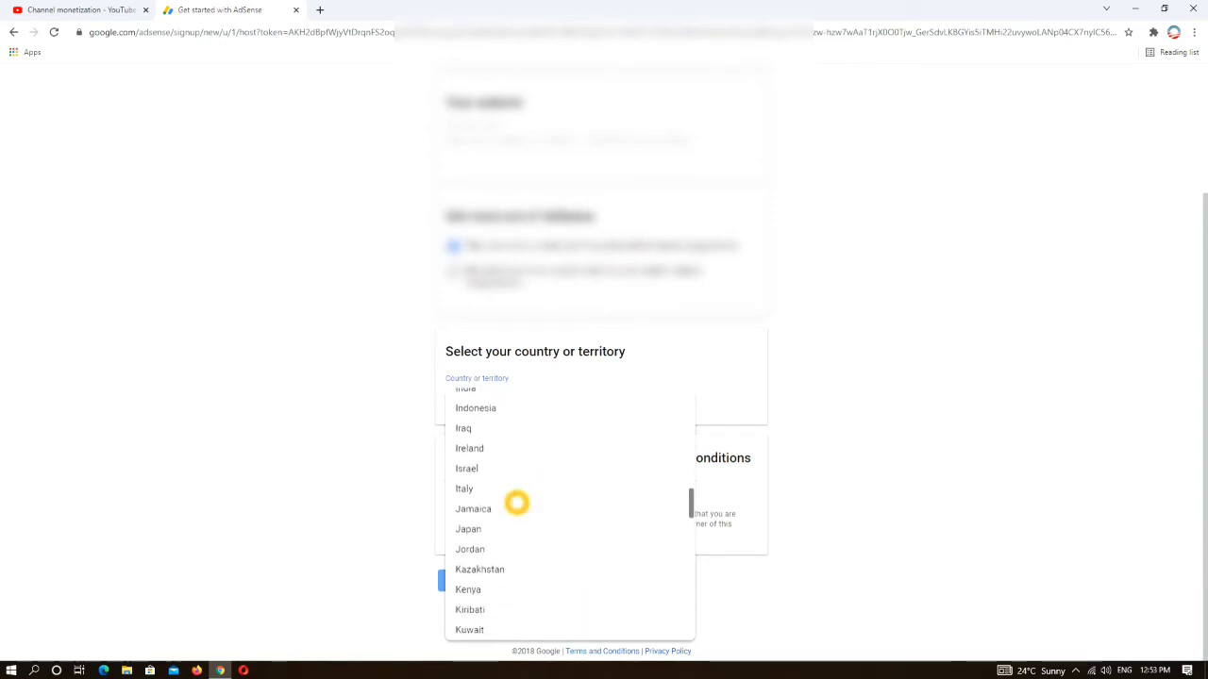
scroll(501, 458, up, 1)
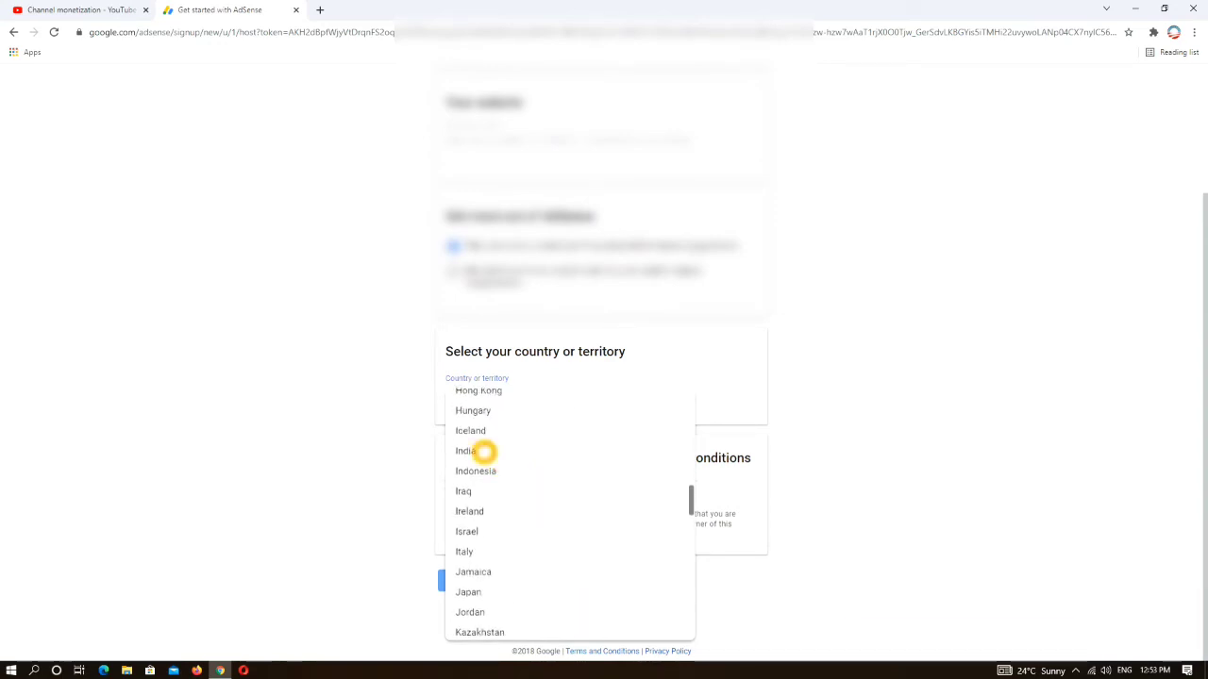
click(484, 452)
scroll(600, 458, down, 2)
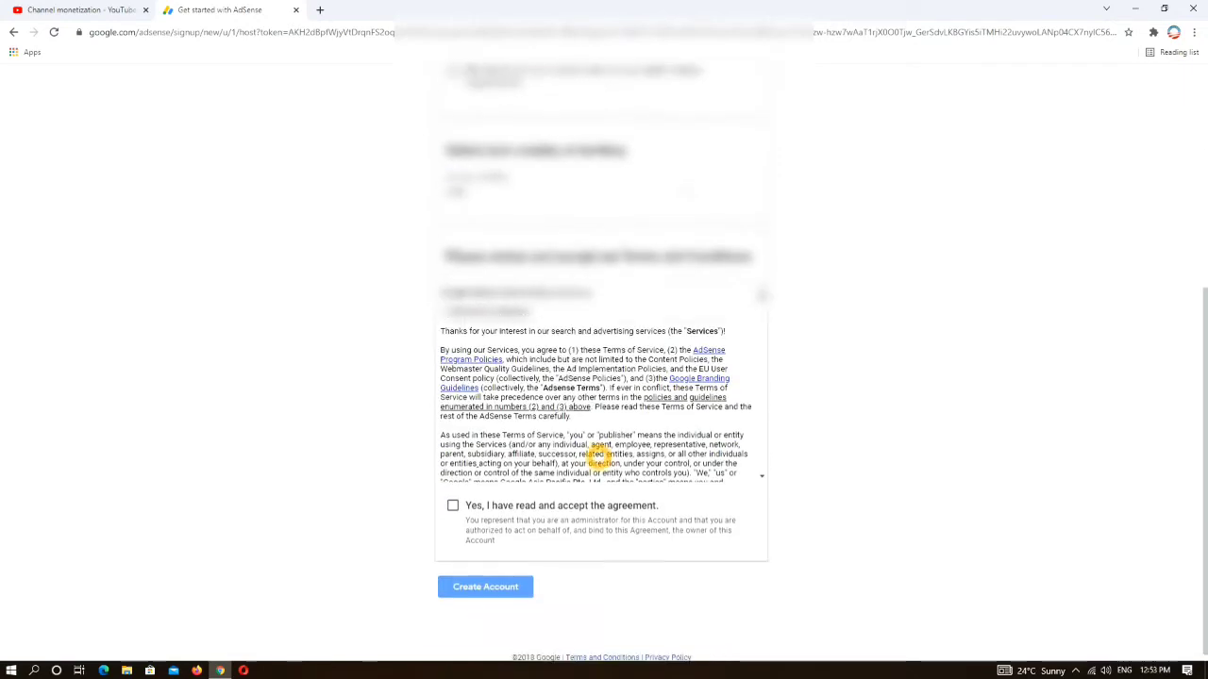
click(453, 500)
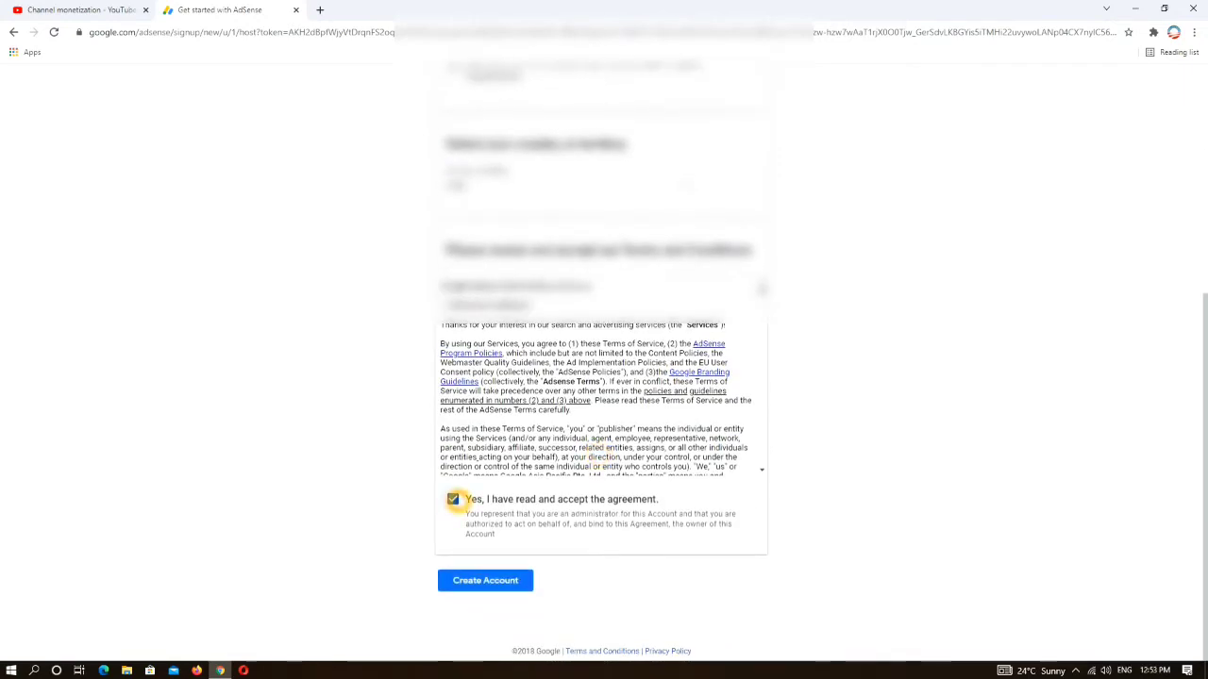
click(497, 580)
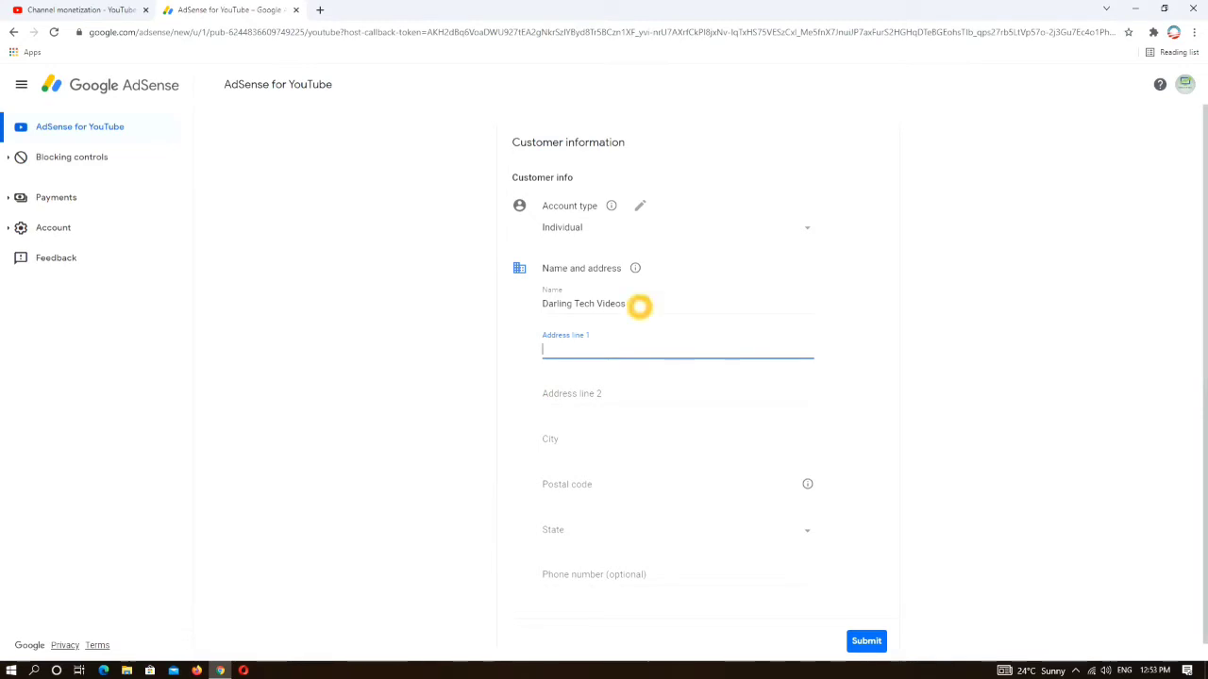
- Replace the Name with the holder's full name, fill in both address lines, and submit
drag(640, 306, 472, 323)
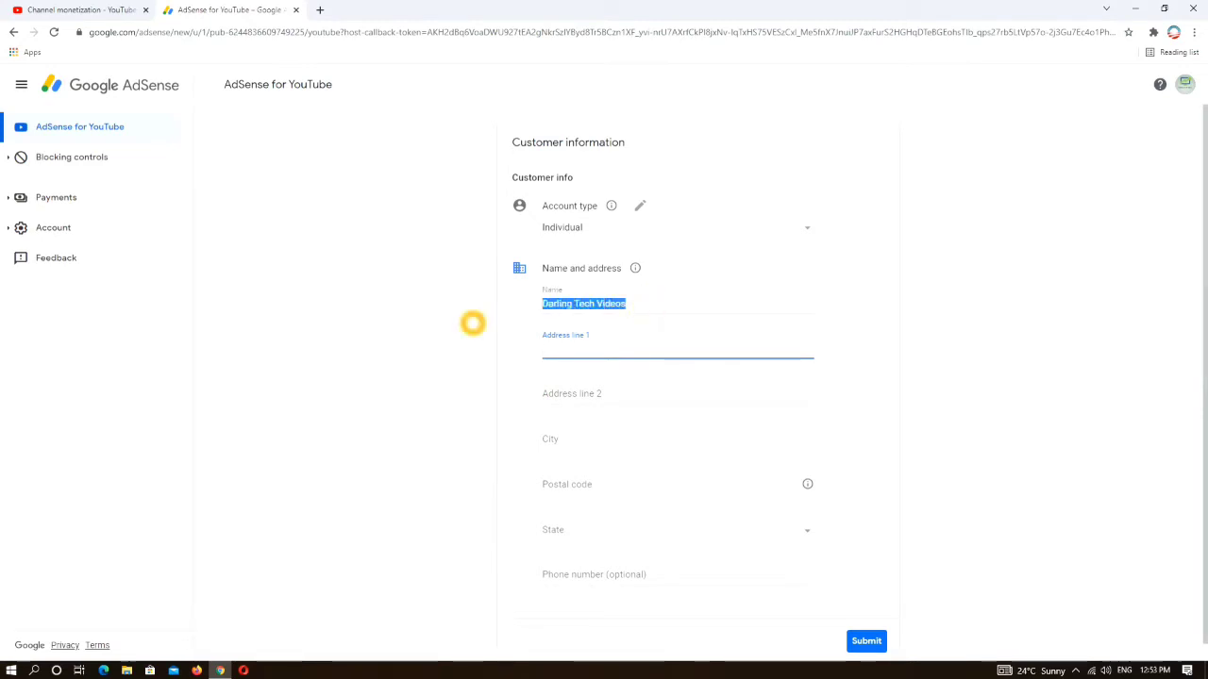
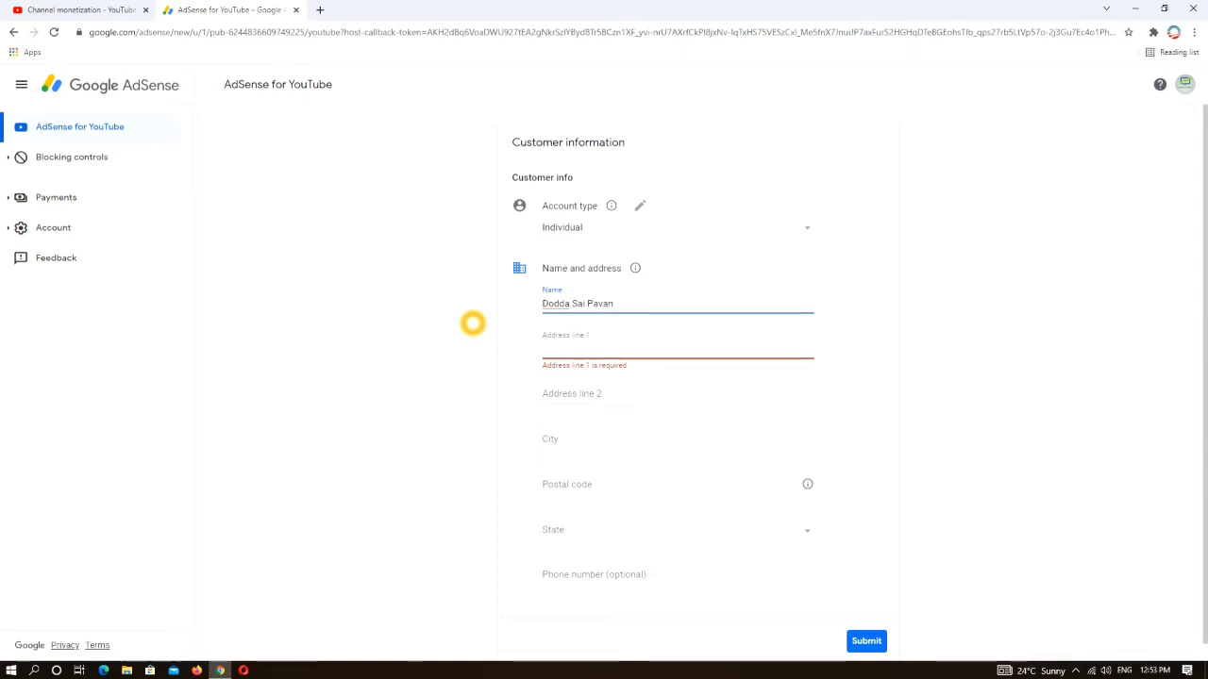
click(582, 355)
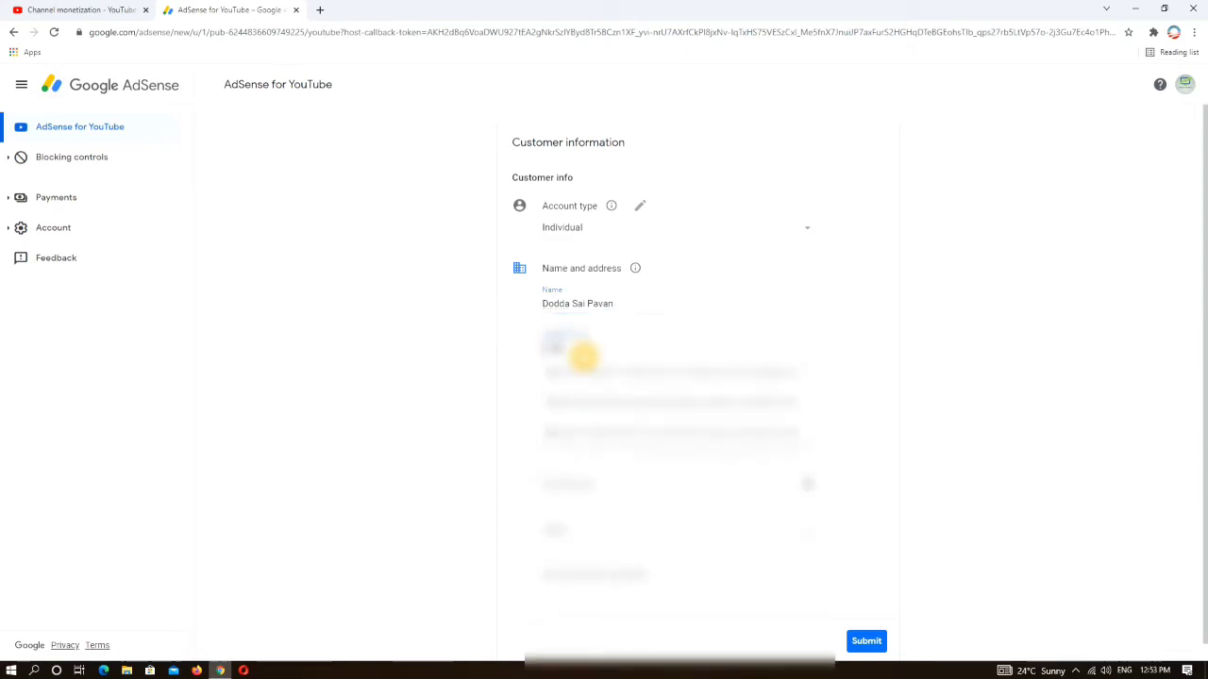
click(434, 396)
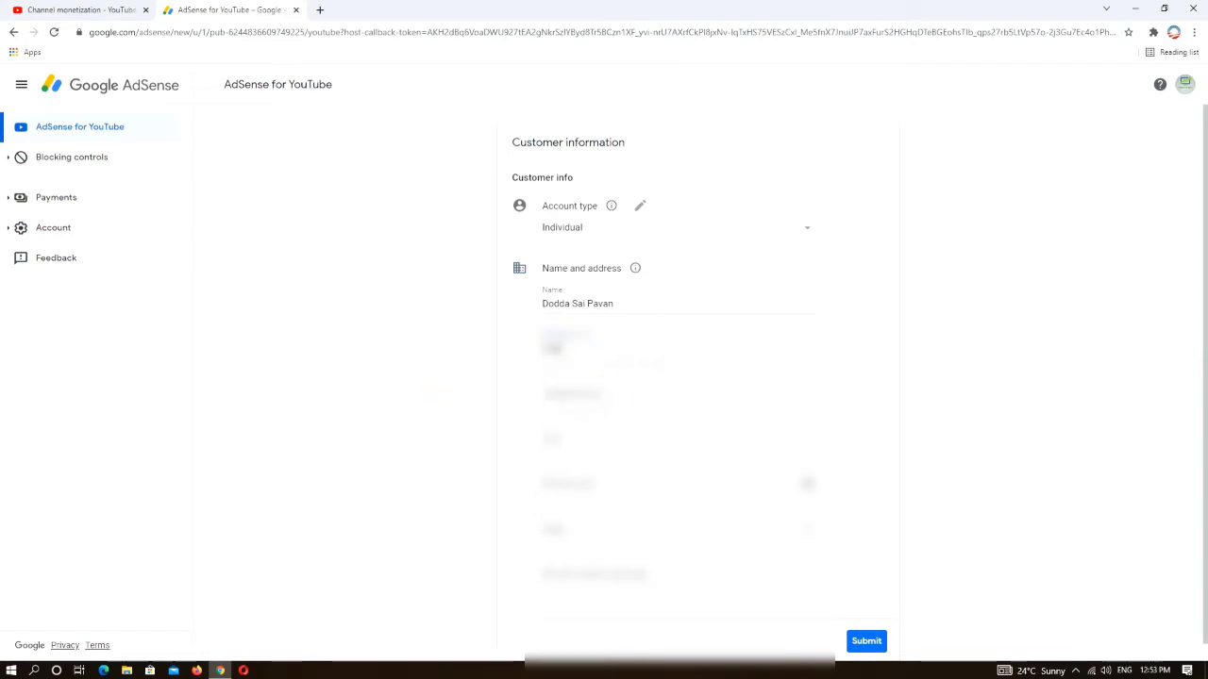
click(609, 390)
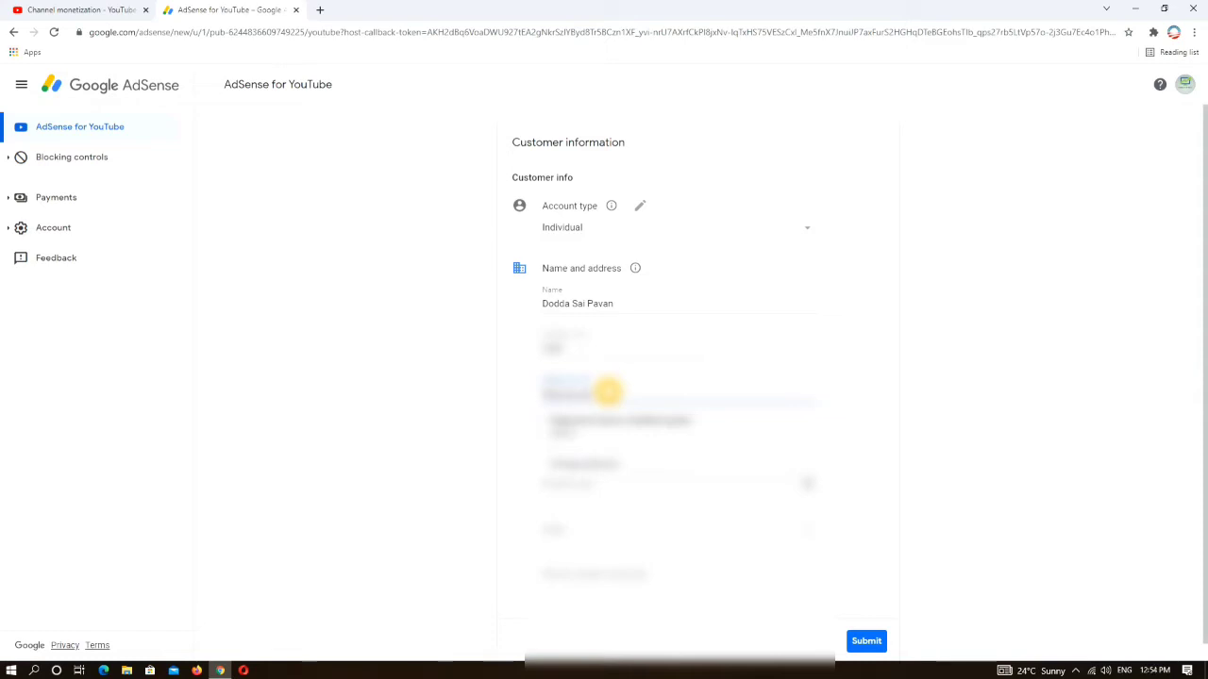
click(440, 412)
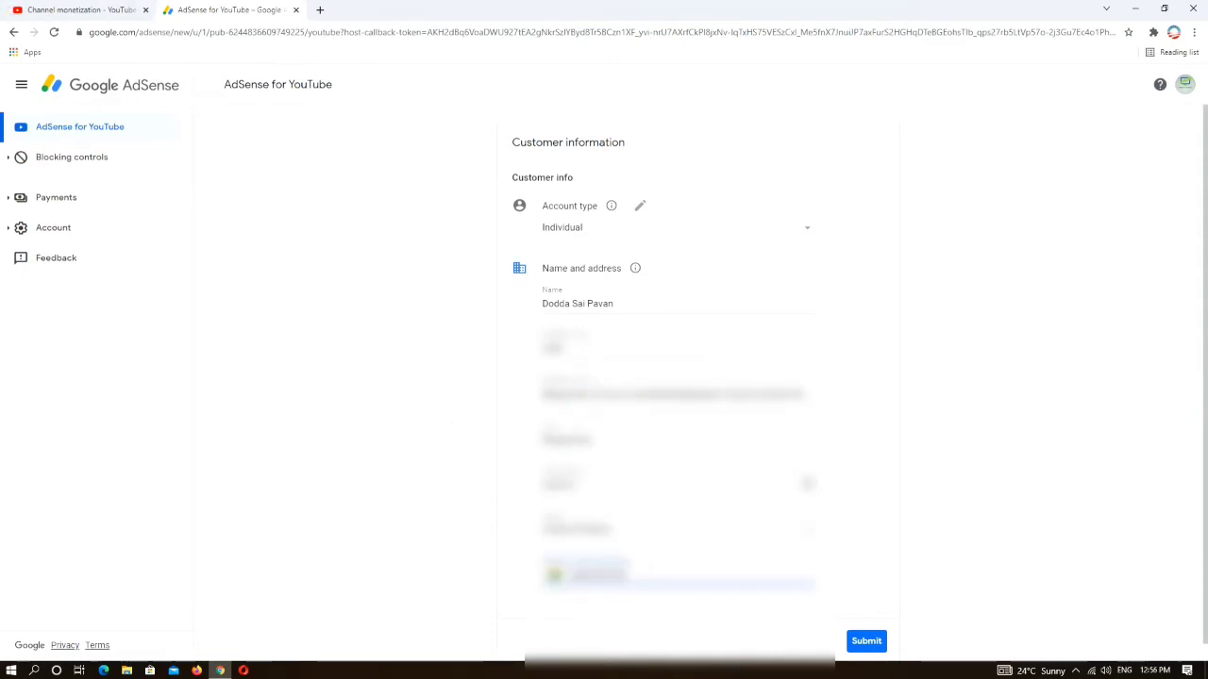
click(867, 642)
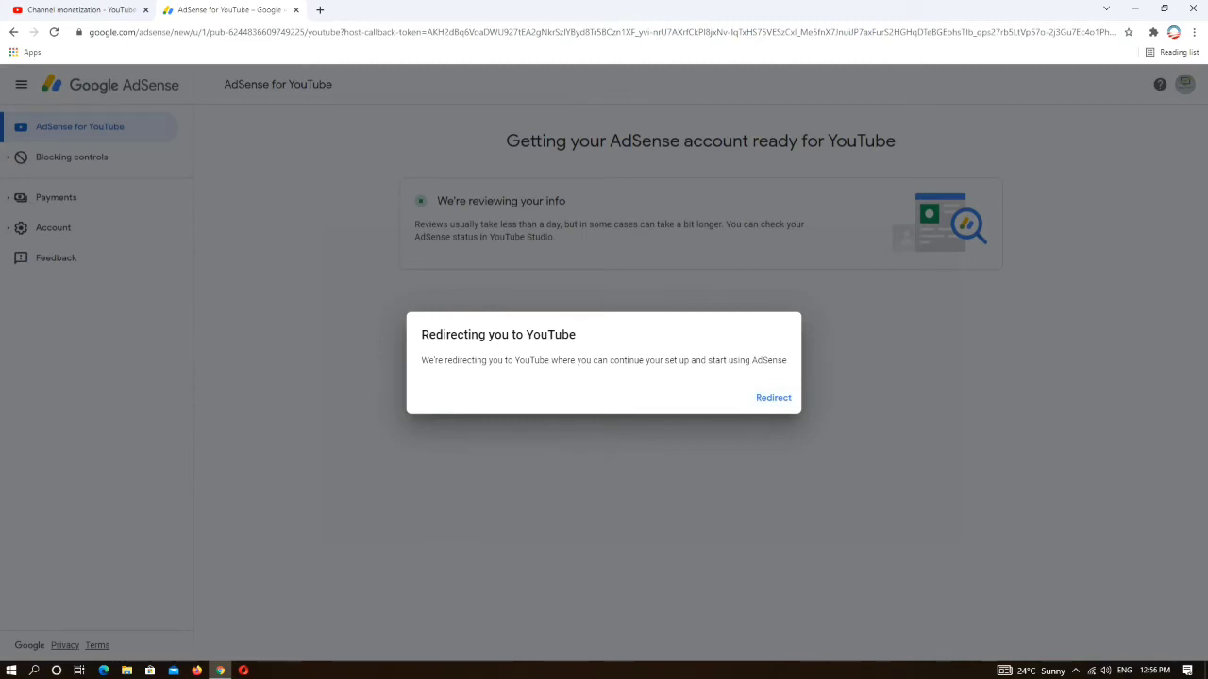
- Accept the redirect from AdSense back to YouTube Studio
click(772, 397)
click(776, 397)
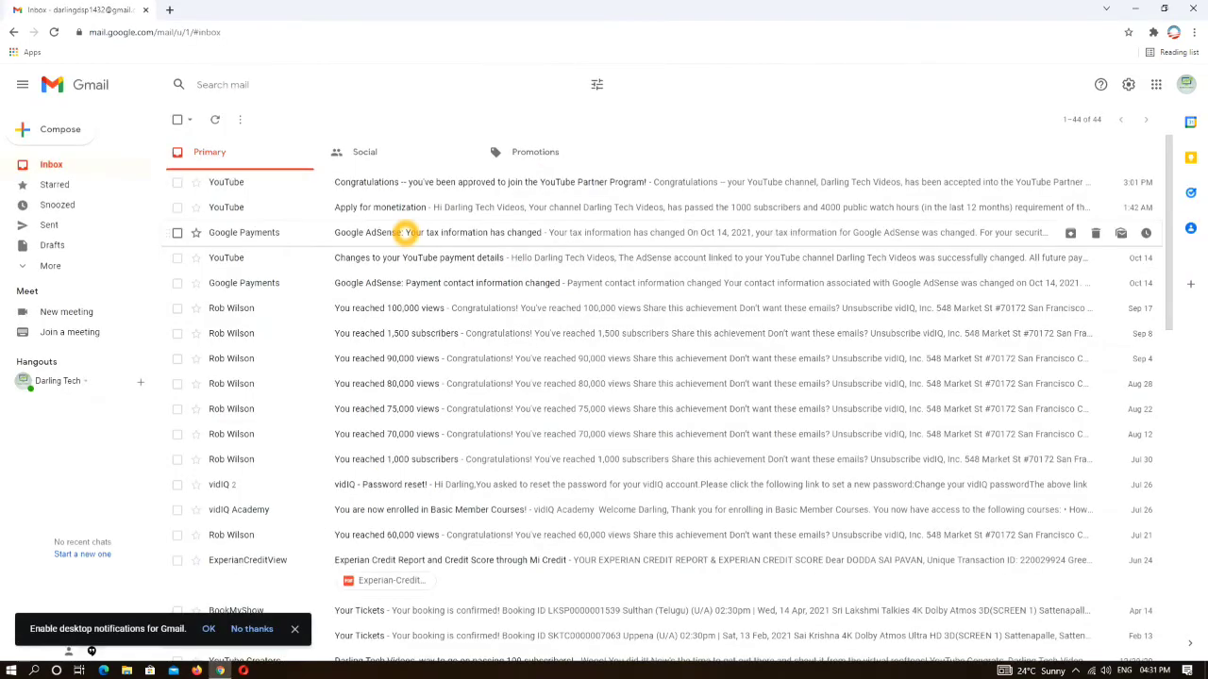
- Open the YouTube Partner Program 'Congratulations' email in the Gmail inbox
click(389, 183)
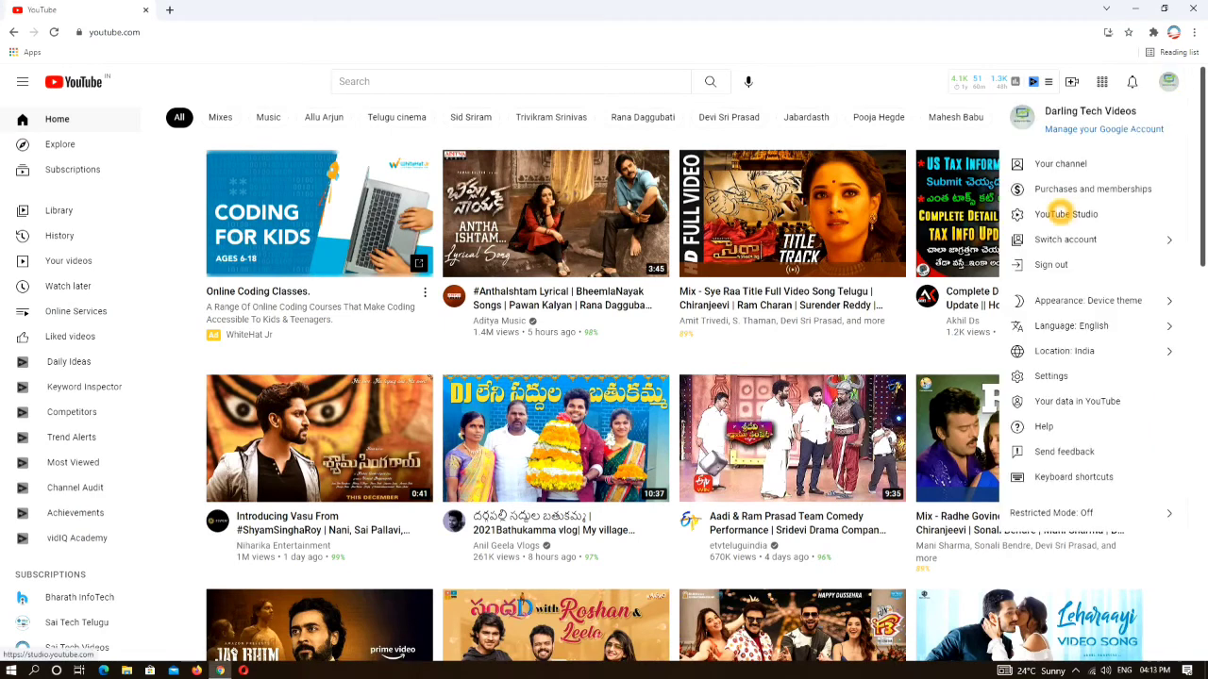
- Open YouTube Studio from the profile menu to view the Partner Program acceptance banner
click(1061, 214)
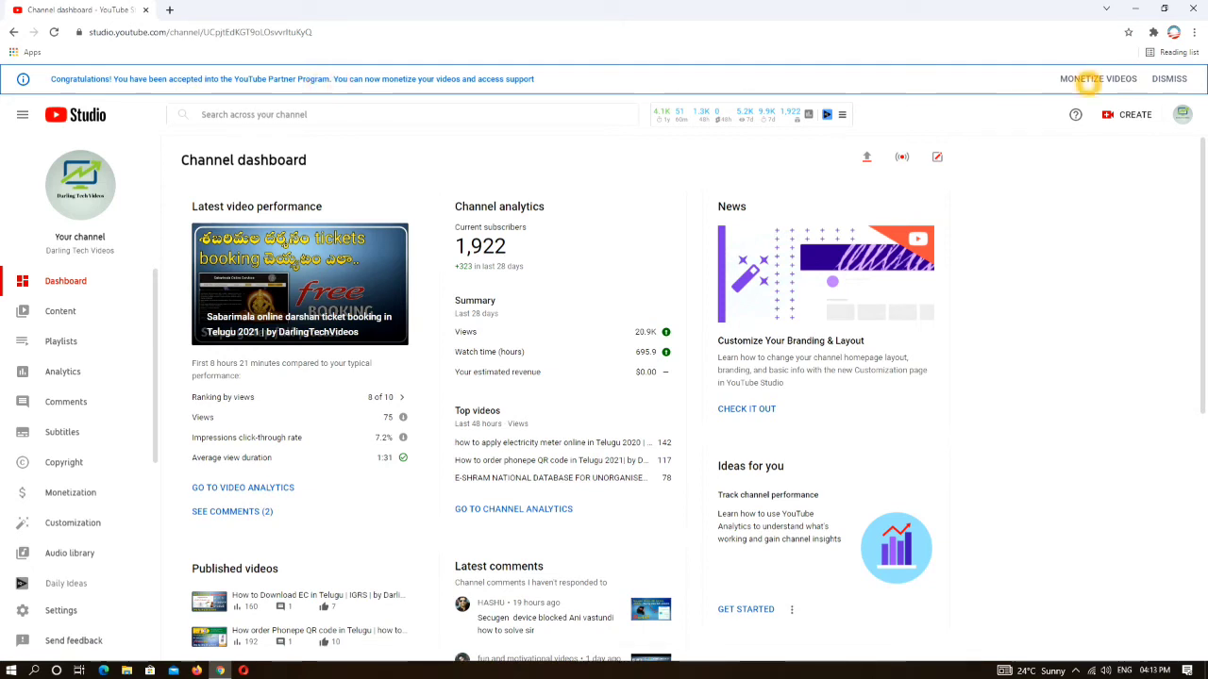
- Choose 'Monetize all videos now' from the MONETIZE VIDEOS banner and apply the preferences
click(1094, 81)
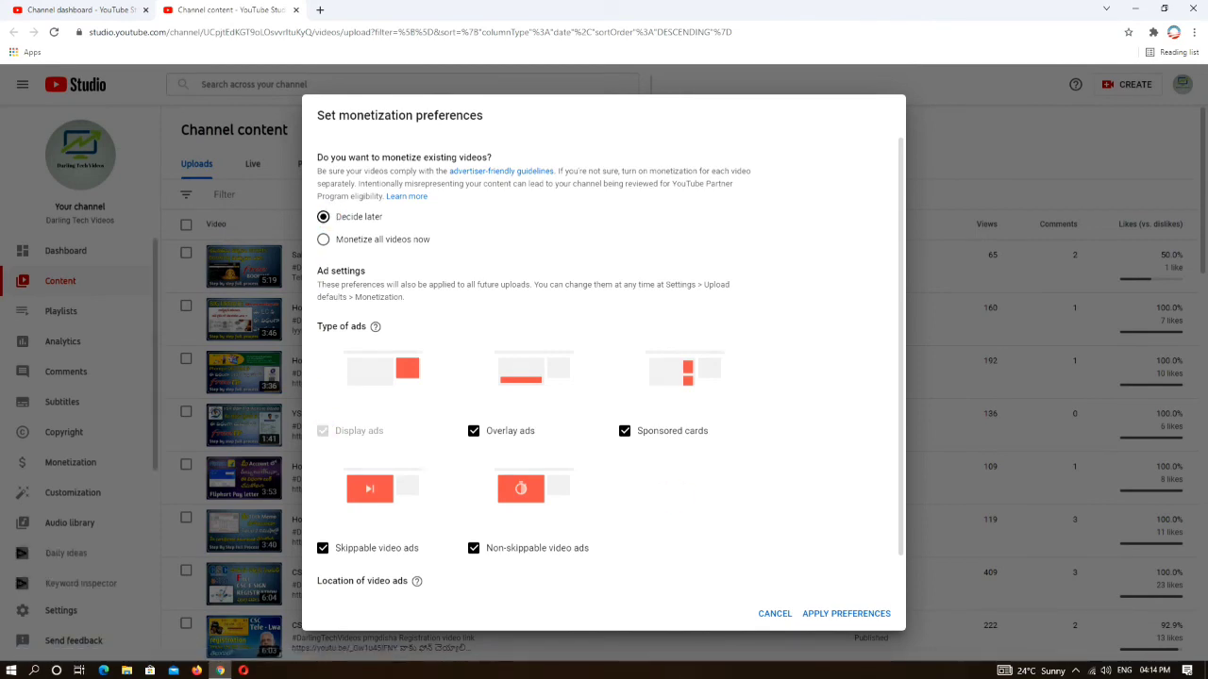
scroll(667, 493, down, 1)
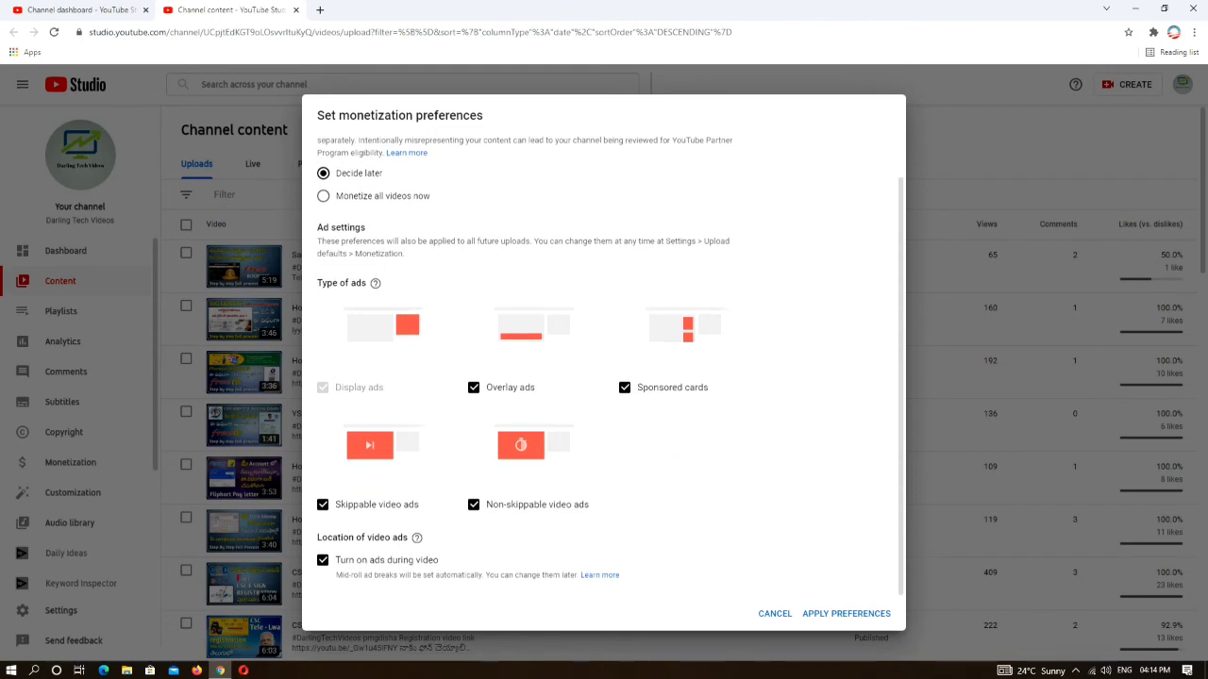
scroll(666, 475, up, 1)
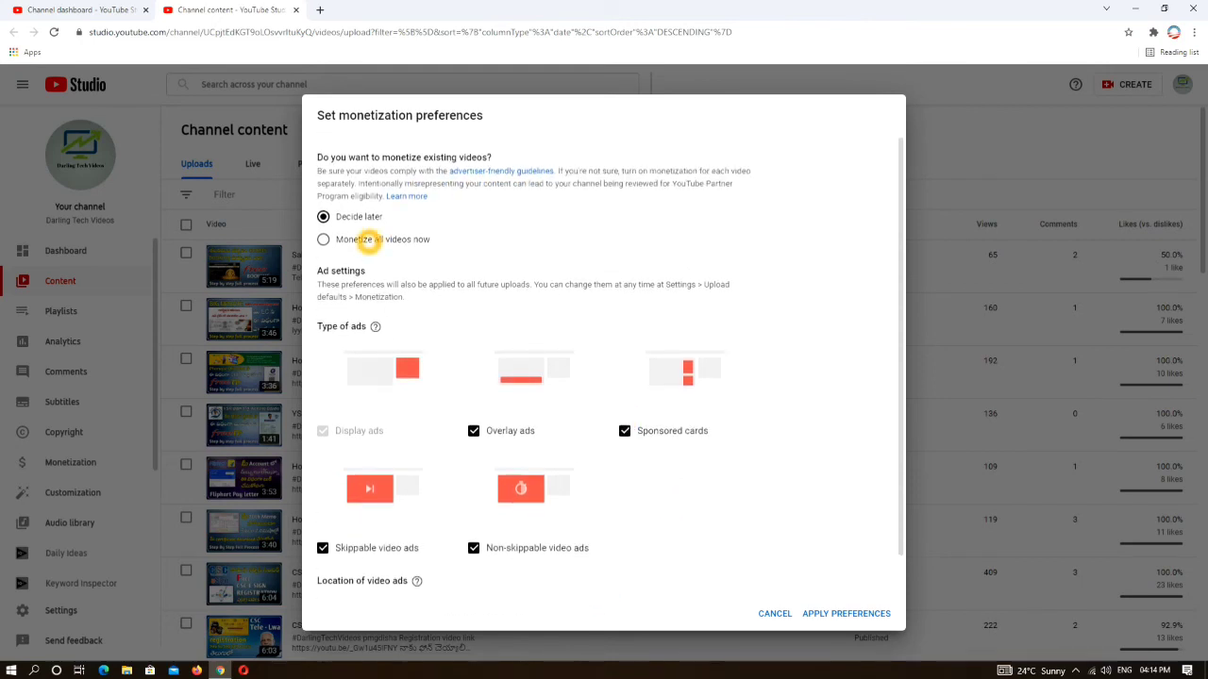
click(368, 240)
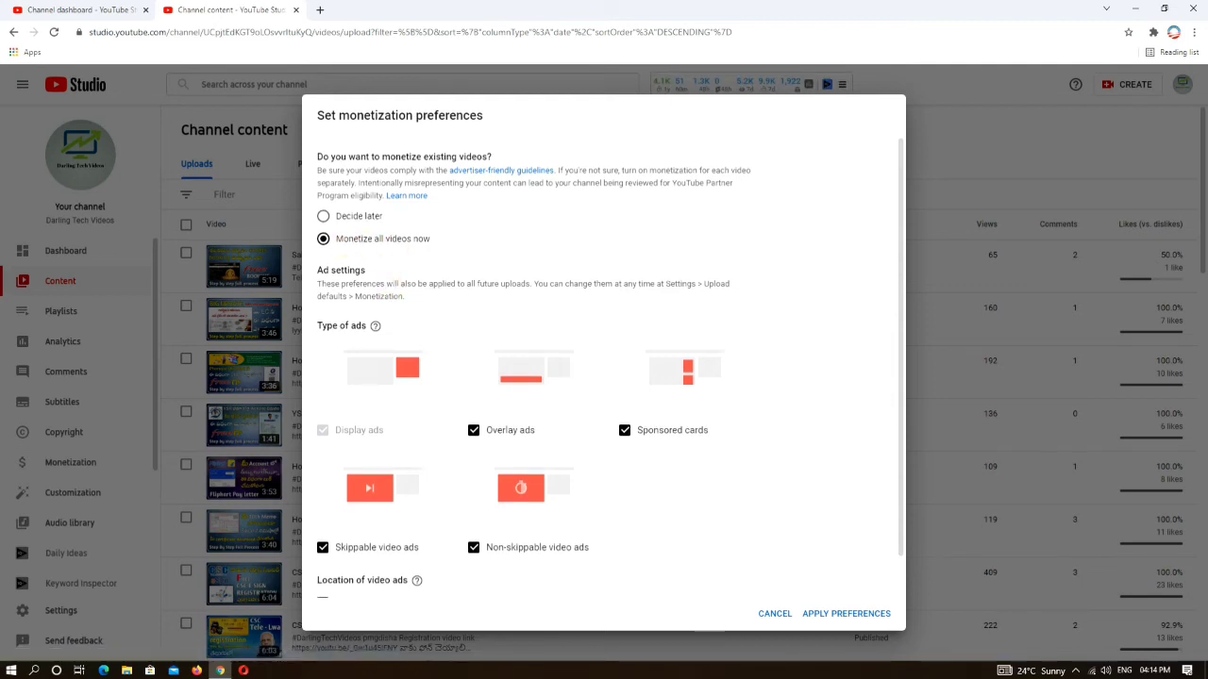
scroll(474, 334, down, 1)
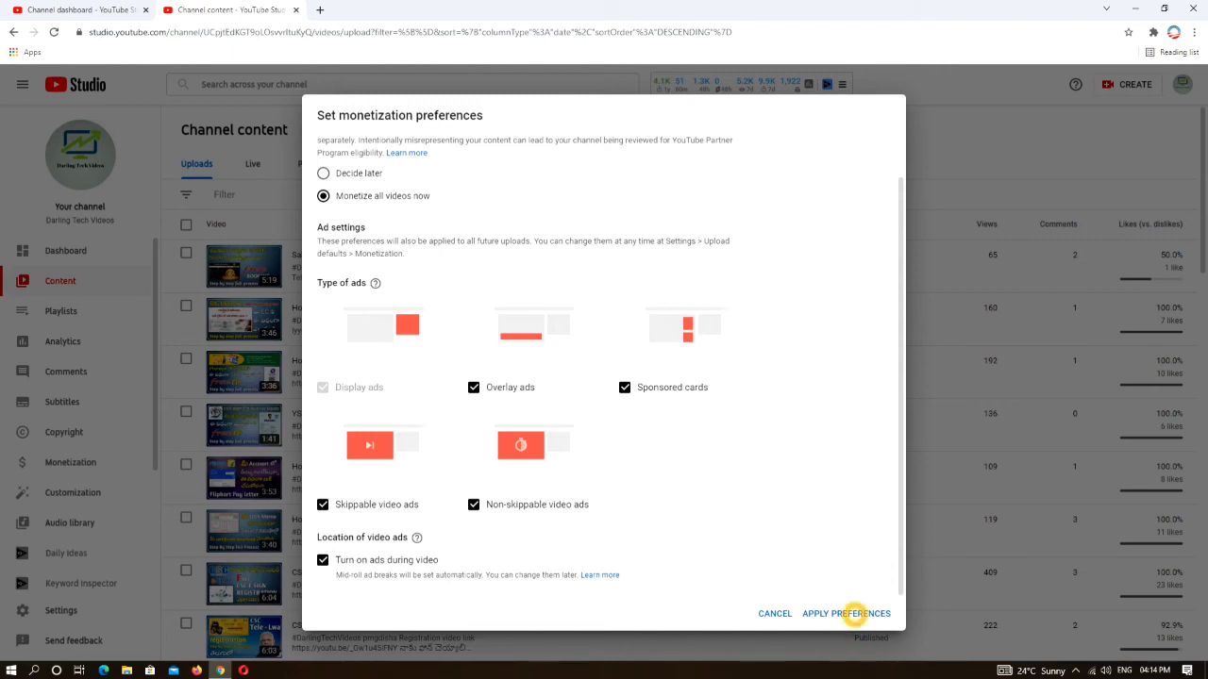
click(846, 614)
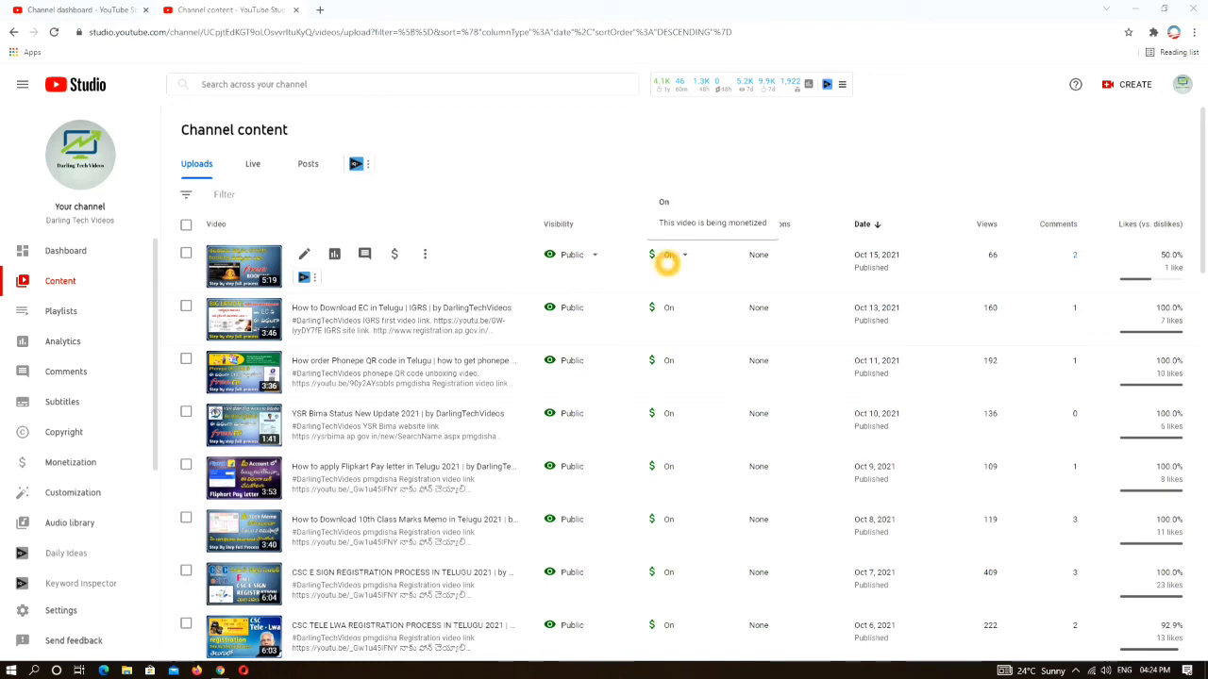
scroll(665, 429, down, 1)
scroll(802, 490, down, 10)
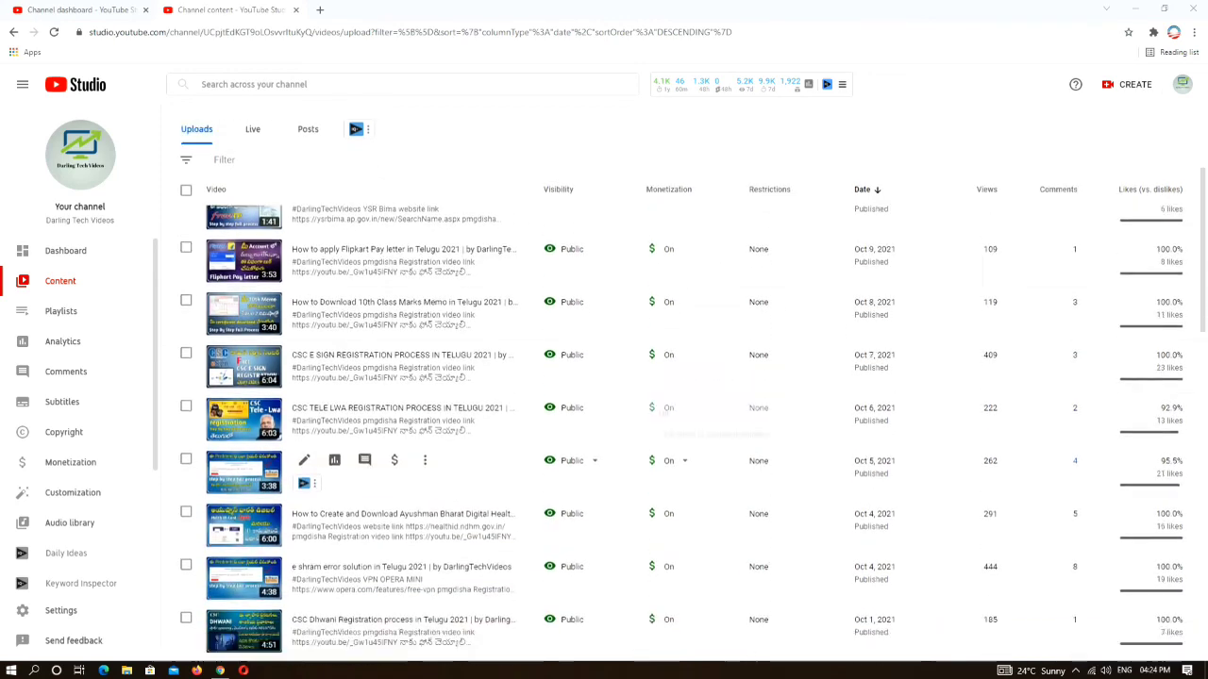
scroll(802, 491, down, 4)
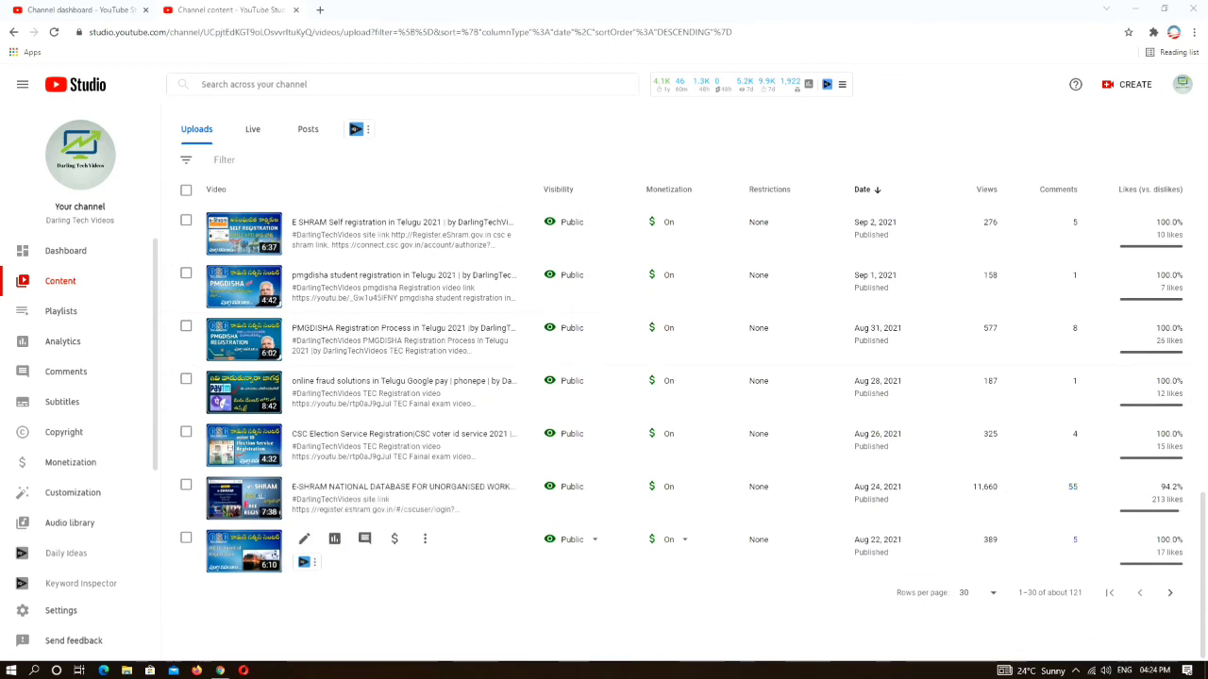
scroll(783, 520, up, 4)
scroll(771, 510, up, 6)
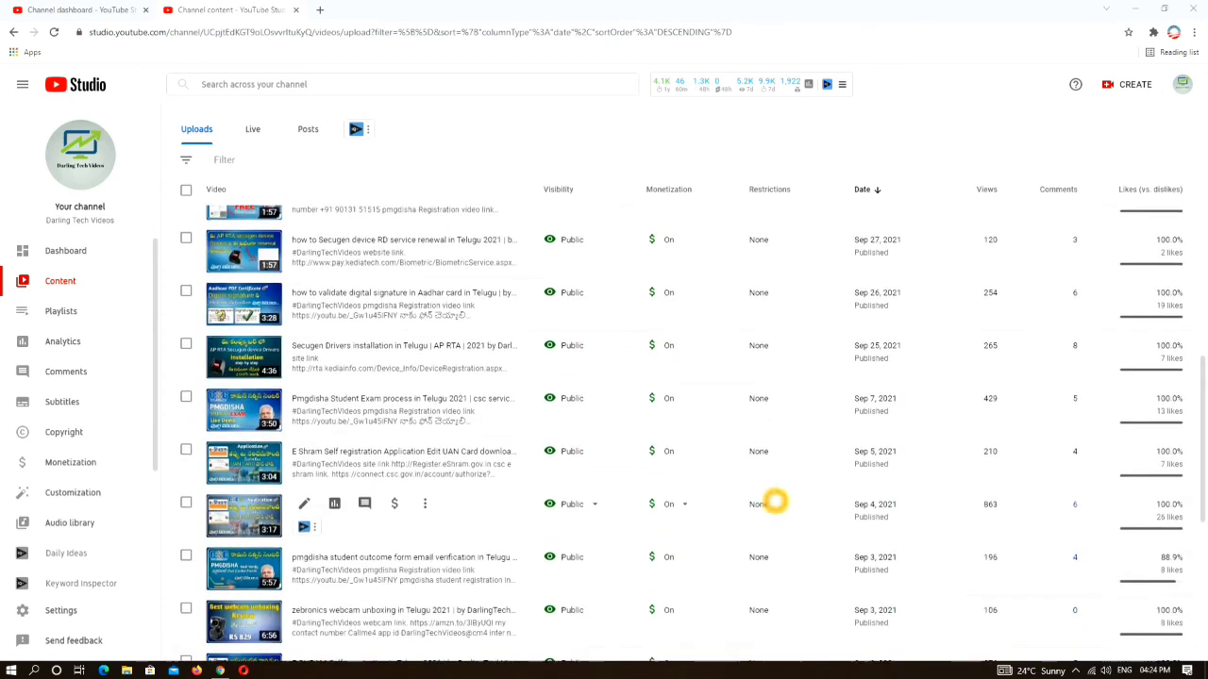
scroll(771, 500, up, 3)
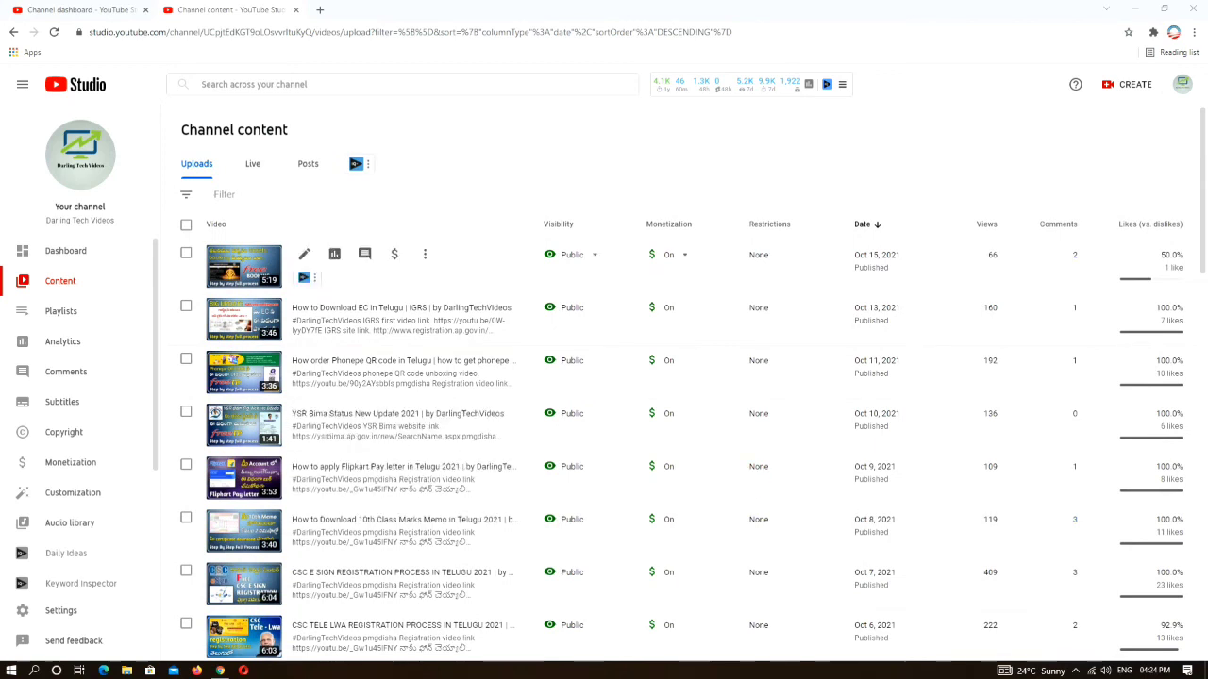
mouse_move(669, 255)
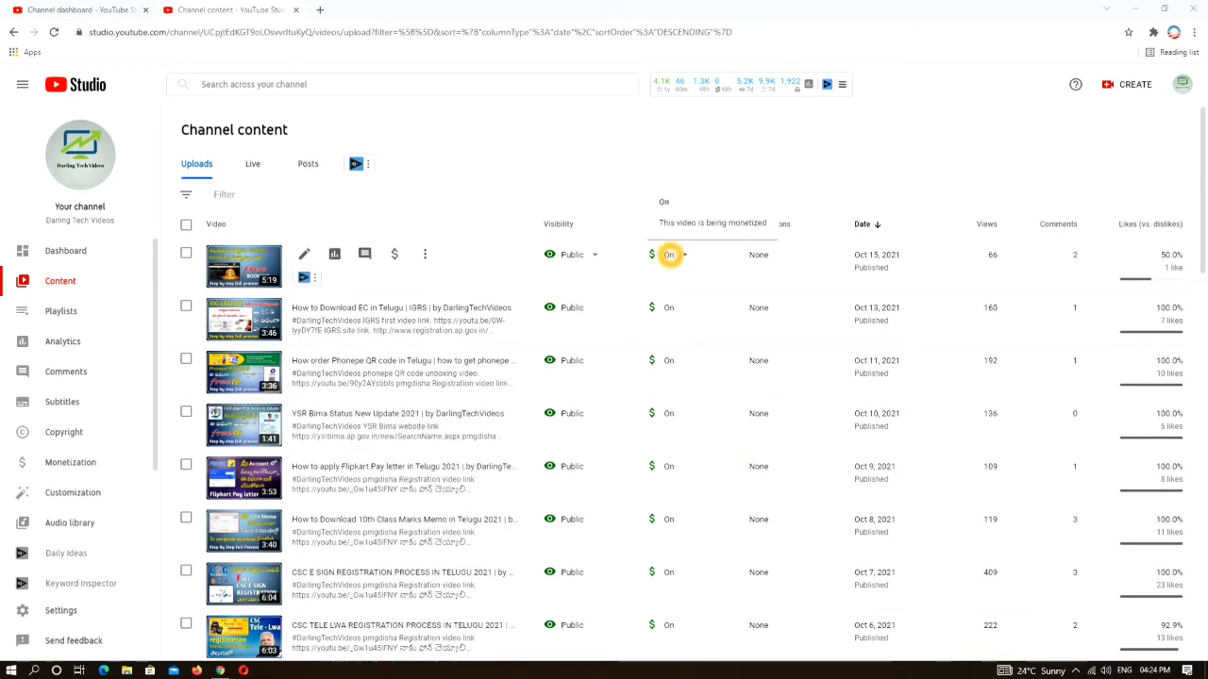